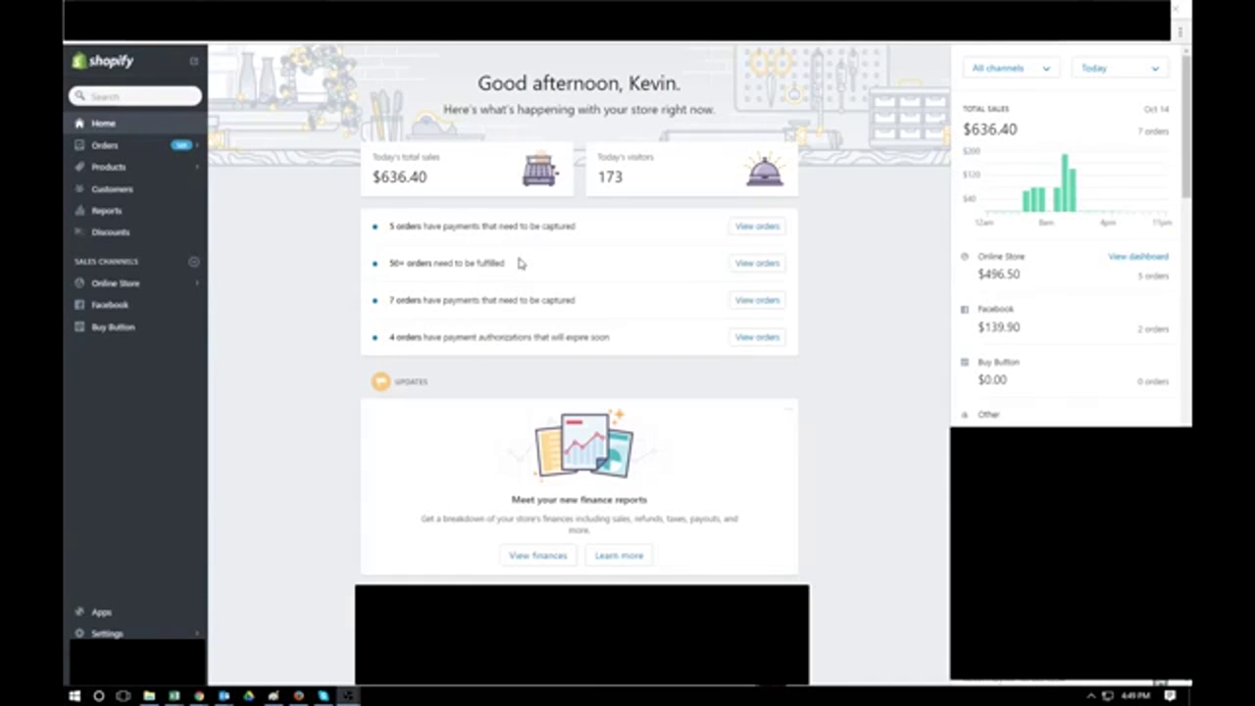
# Bring Chrome forward and open the 'Today' date-range menu on the Shopify sales panel.
pyautogui.click(136, 43)
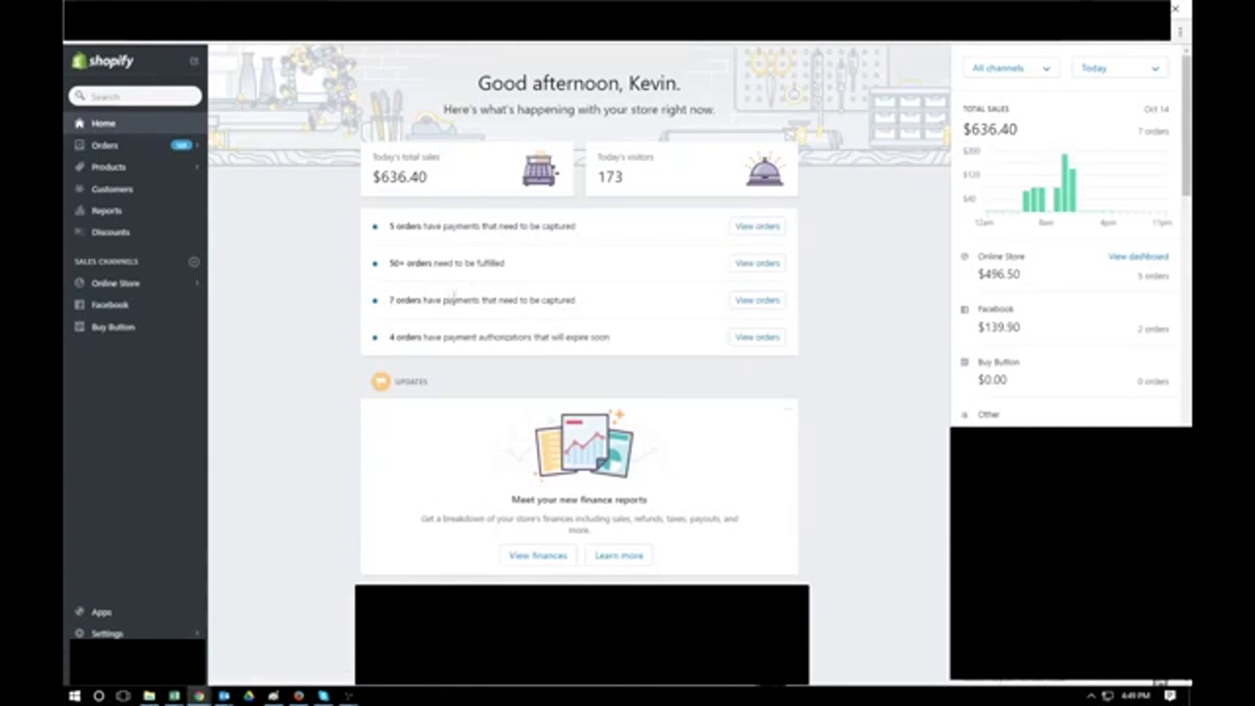
pyautogui.click(1123, 71)
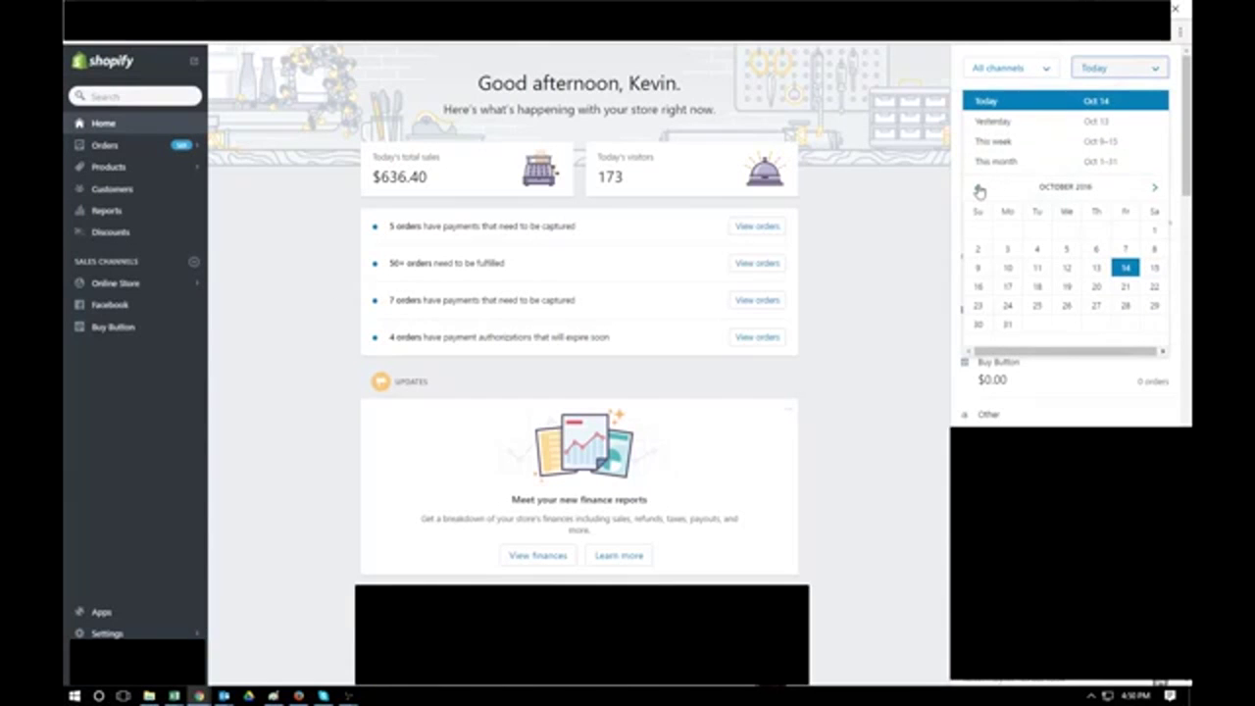
# Show Shopify sales for September 1 to September 30.
pyautogui.click(977, 190)
pyautogui.click(1096, 231)
pyautogui.click(1125, 305)
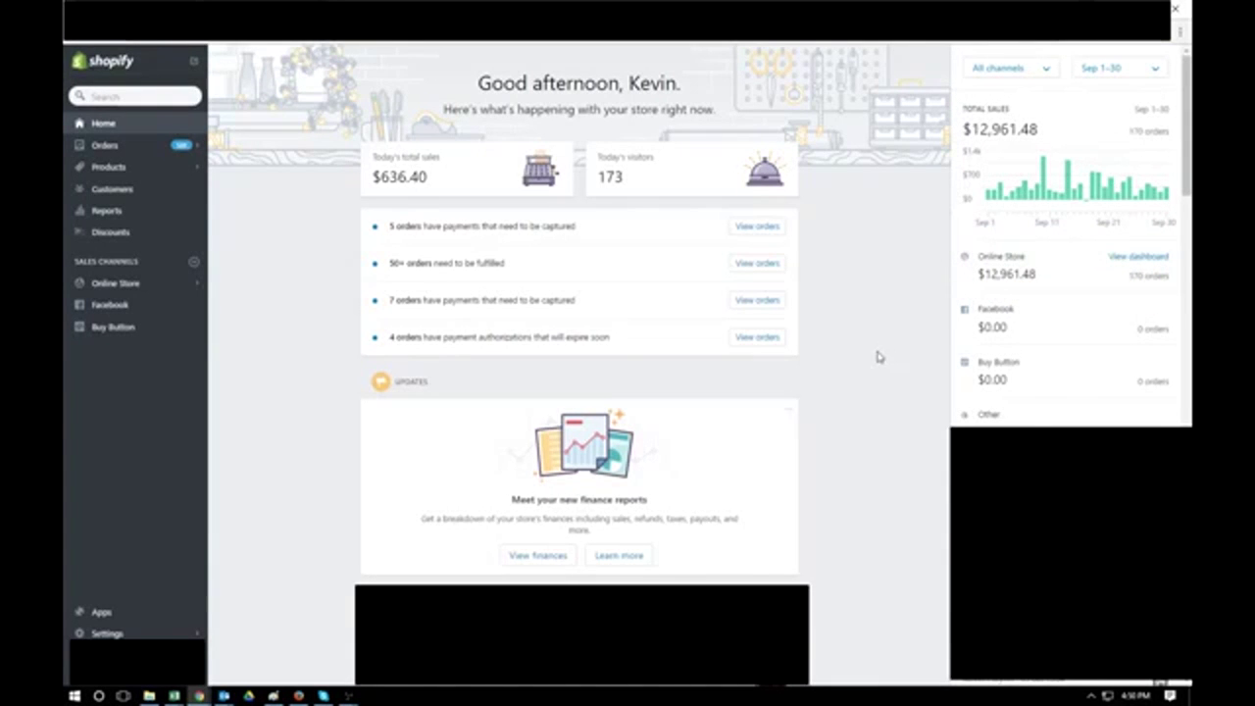
# Change the sales date range to October 1 to October 31.
pyautogui.click(1091, 68)
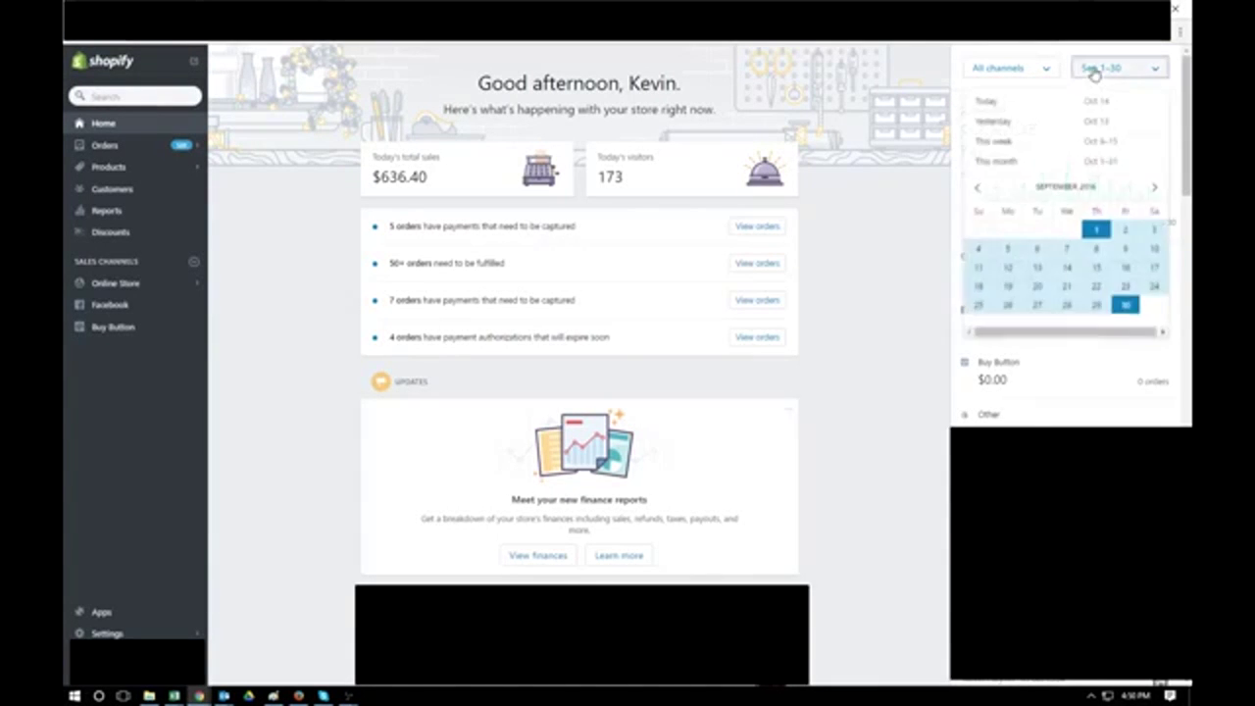
pyautogui.click(1154, 188)
pyautogui.click(1152, 232)
pyautogui.click(1008, 326)
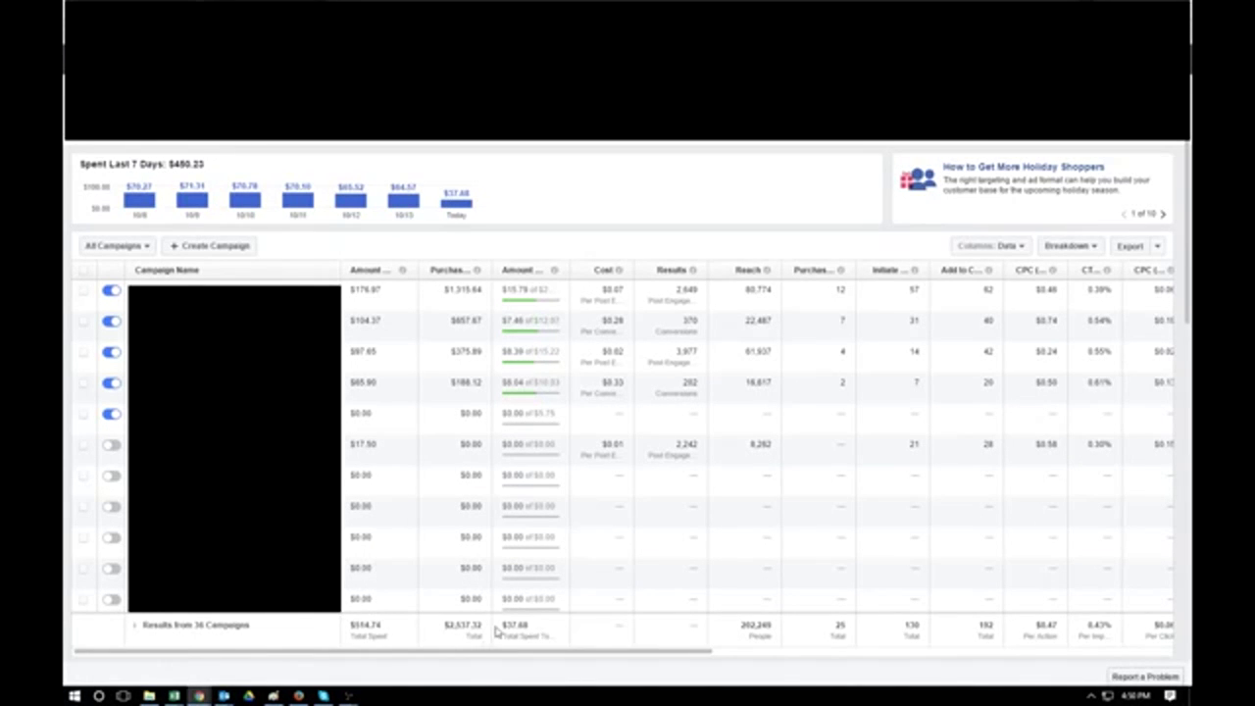
# Set the Ads Manager campaign reporting range to 'Last 30 days'.
pyautogui.click(1098, 130)
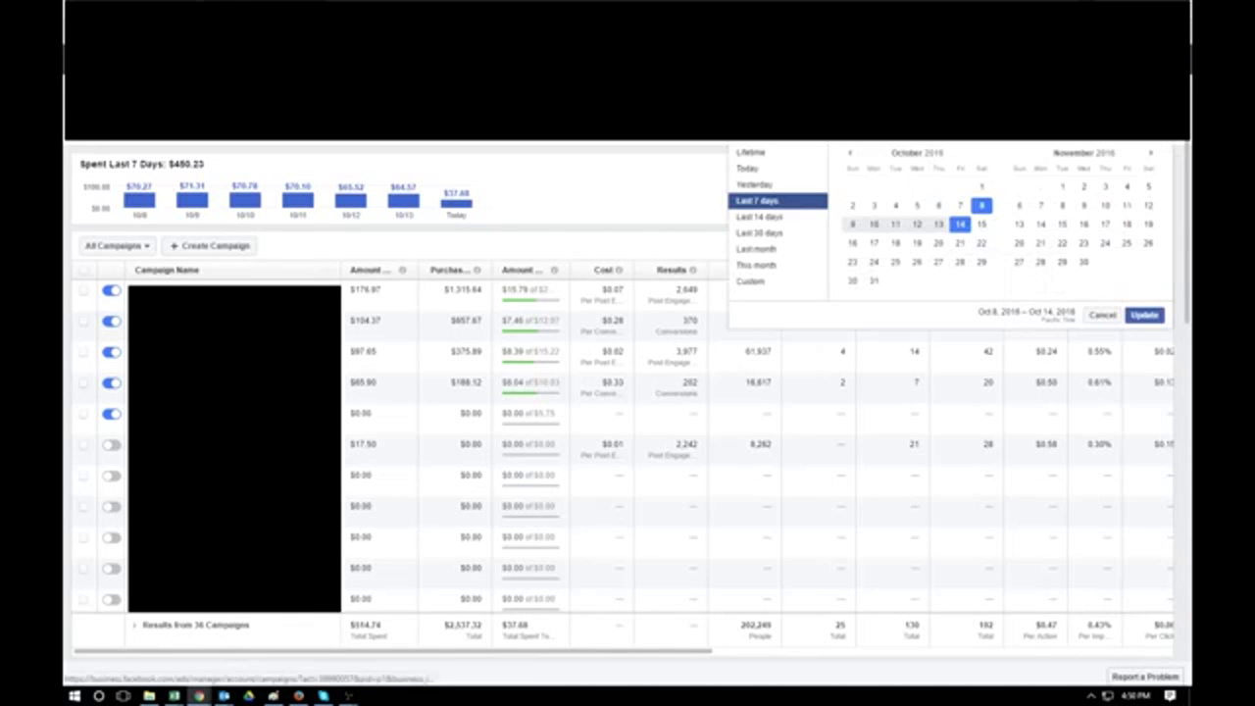
pyautogui.click(782, 235)
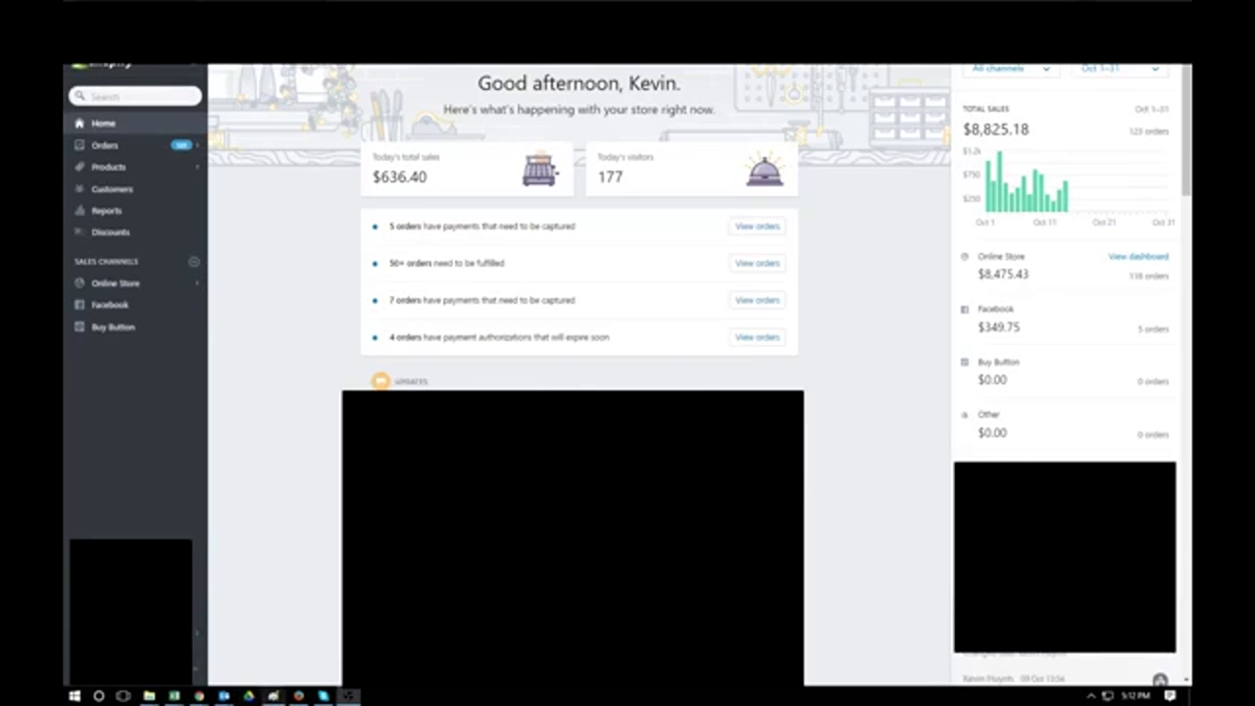
# Bring up Paint and resize the blank canvas to 1671 × 849 pixels.
pyautogui.click(273, 697)
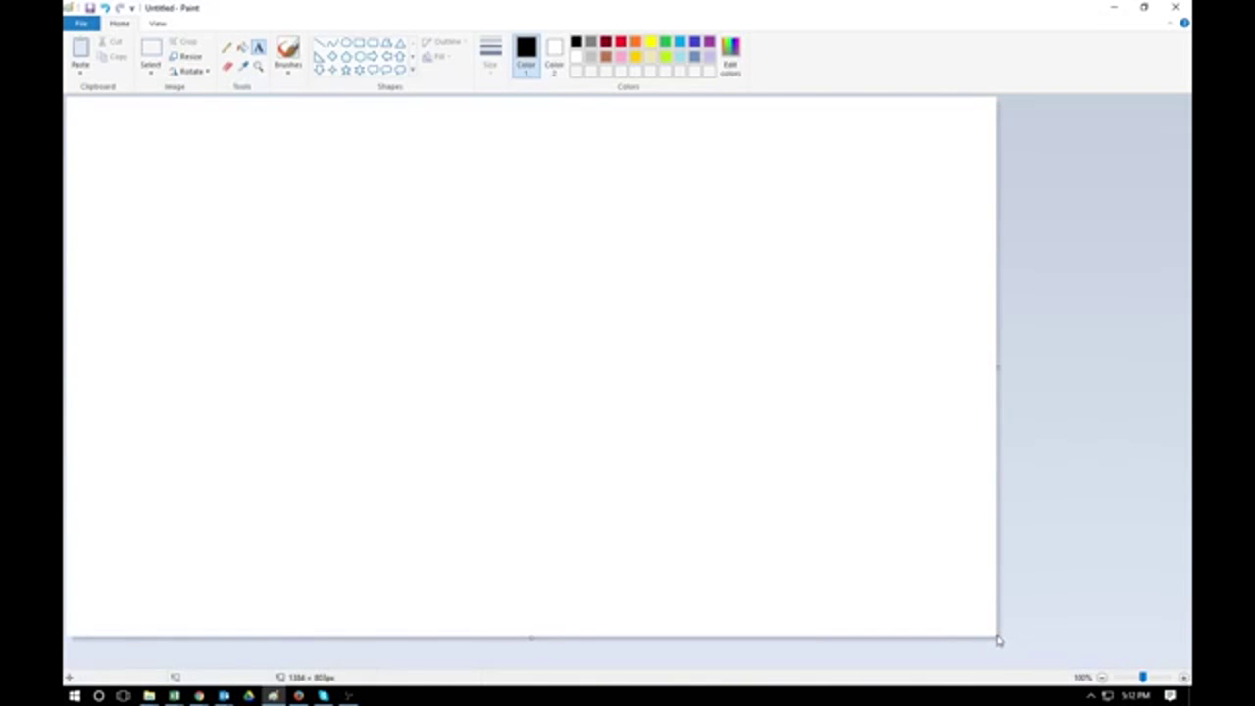
pyautogui.moveTo(998, 641); pyautogui.dragTo(1186, 666)
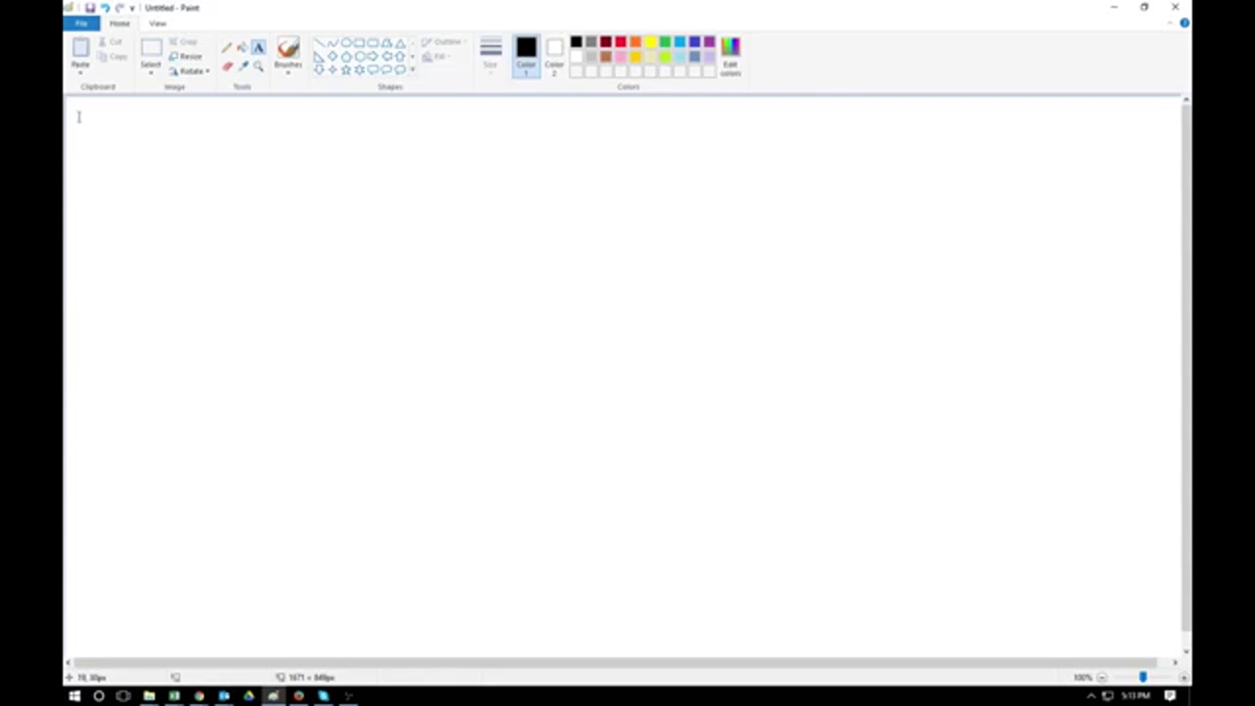
# Add a top-left text box reading '$5/day PPE', '3-5 days' and 'Mobile' on three lines.
pyautogui.moveTo(78, 116); pyautogui.dragTo(228, 212)
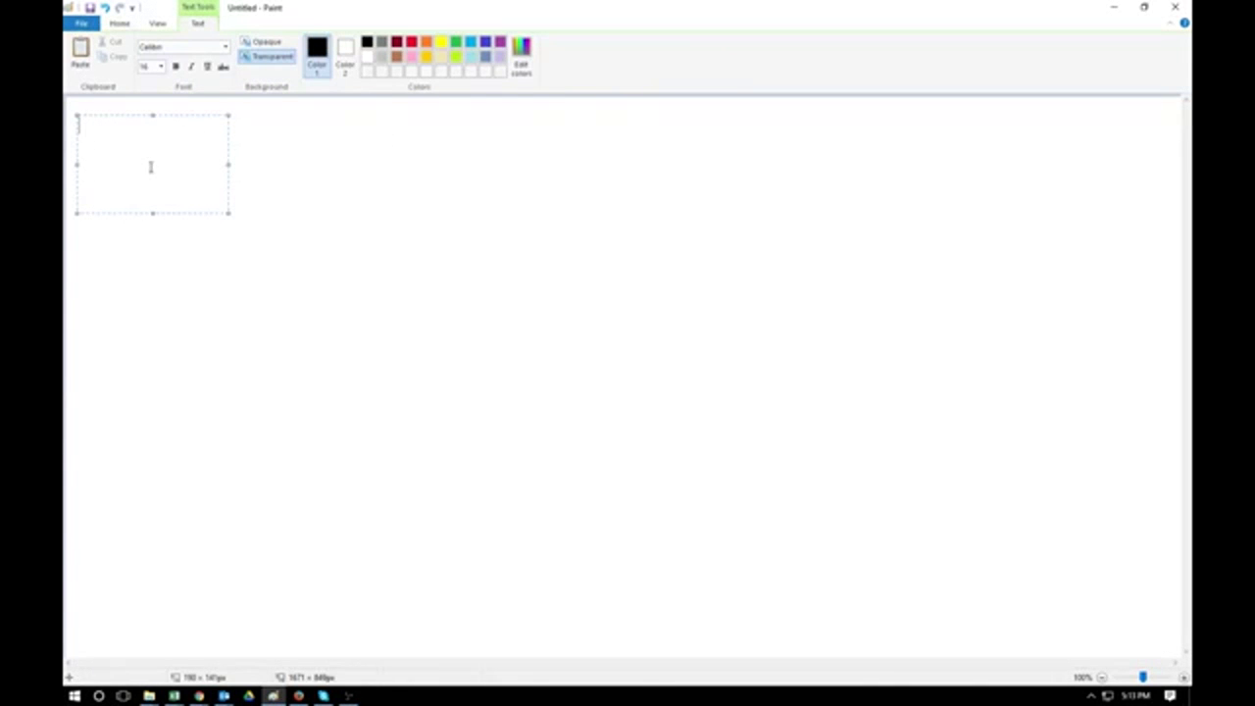
pyautogui.write('%5/day')
pyautogui.press('BackSpace')
pyautogui.press('BackSpace')
pyautogui.press('BackSpace')
pyautogui.press('BackSpace')
pyautogui.press('BackSpace')
pyautogui.press('BackSpace')
pyautogui.write('$5/day PPE')
pyautogui.press('Return')
pyautogui.write('3-5')
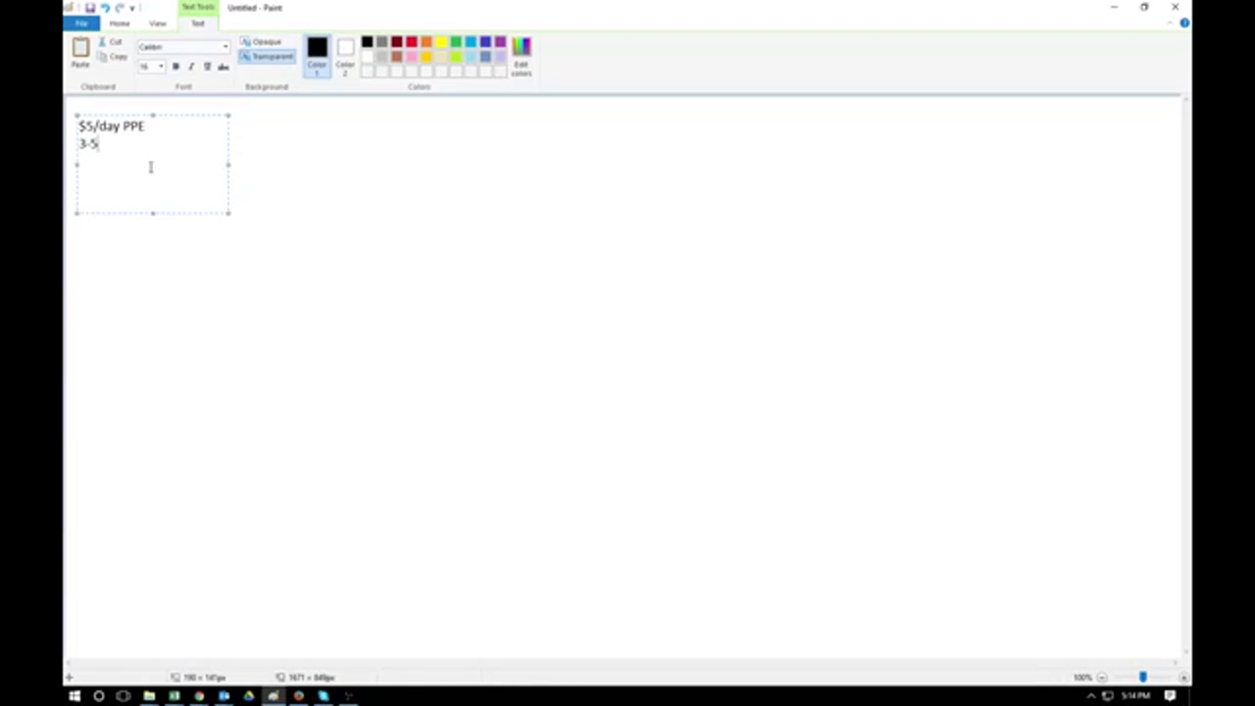
pyautogui.write(' day')
pyautogui.write('s ')
pyautogui.write('M')
pyautogui.write('obile')
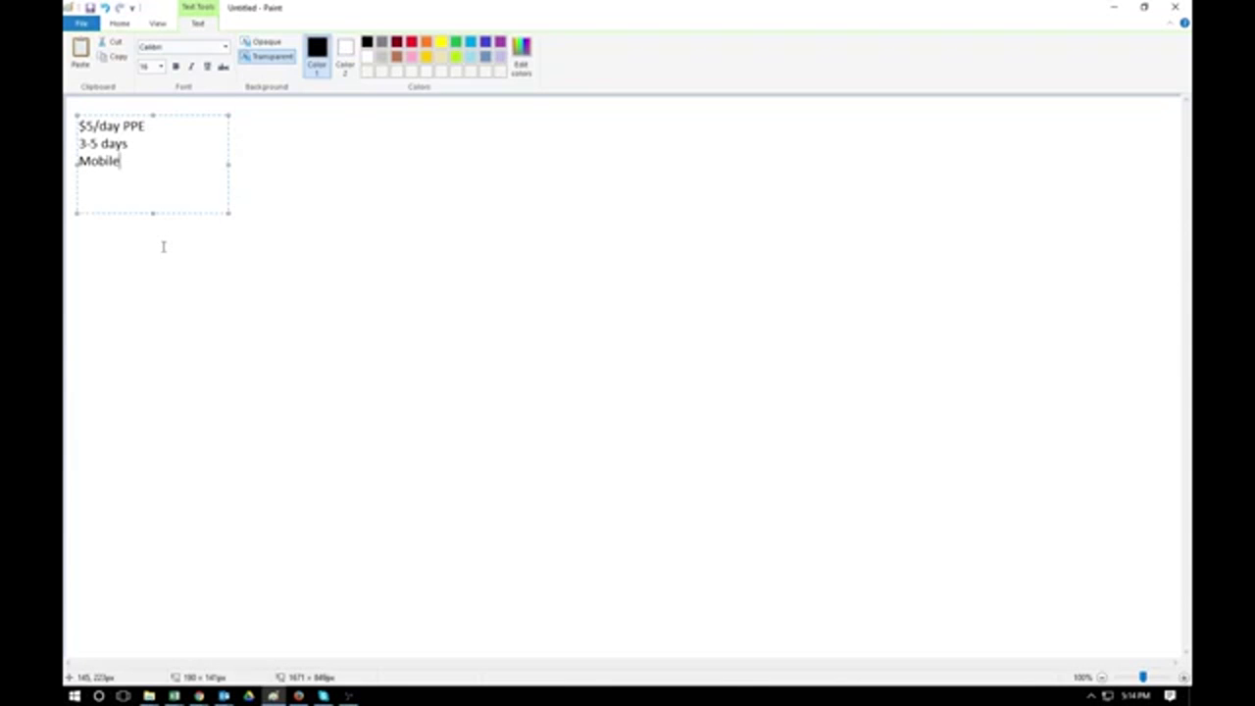
pyautogui.click(255, 268)
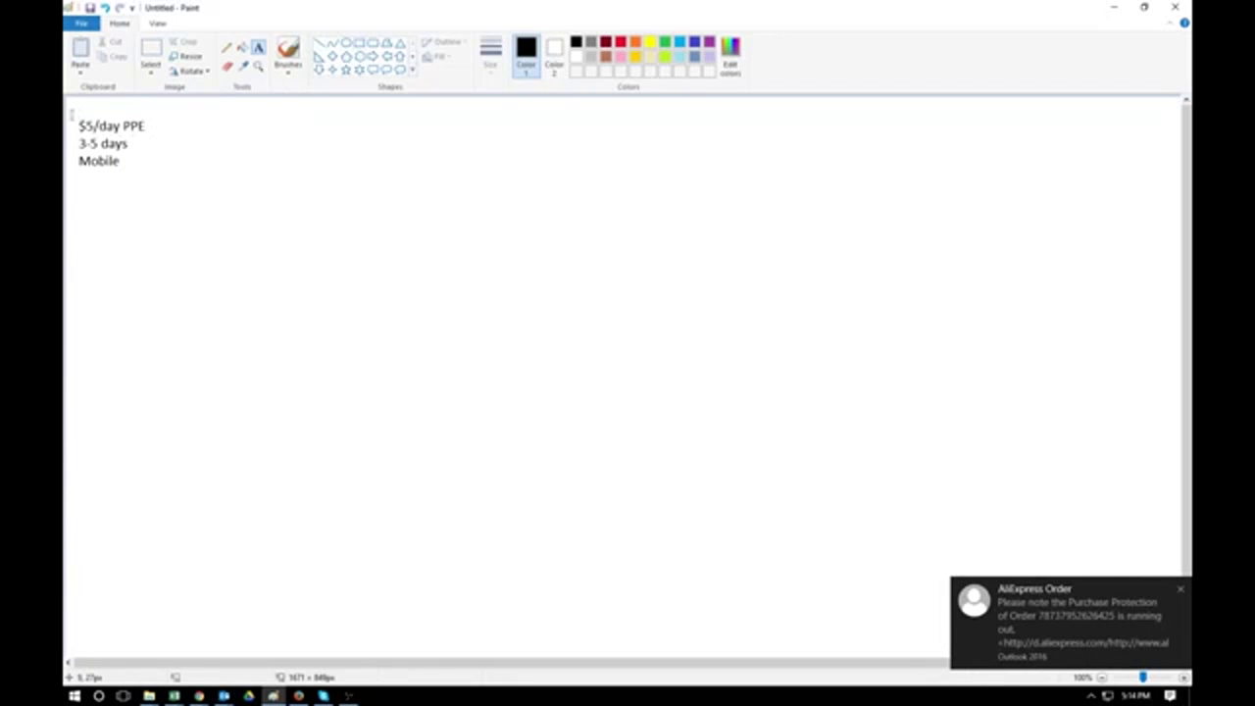
# Draw a black rectangle around the three text lines.
pyautogui.moveTo(69, 114); pyautogui.dragTo(147, 176)
pyautogui.click(266, 132)
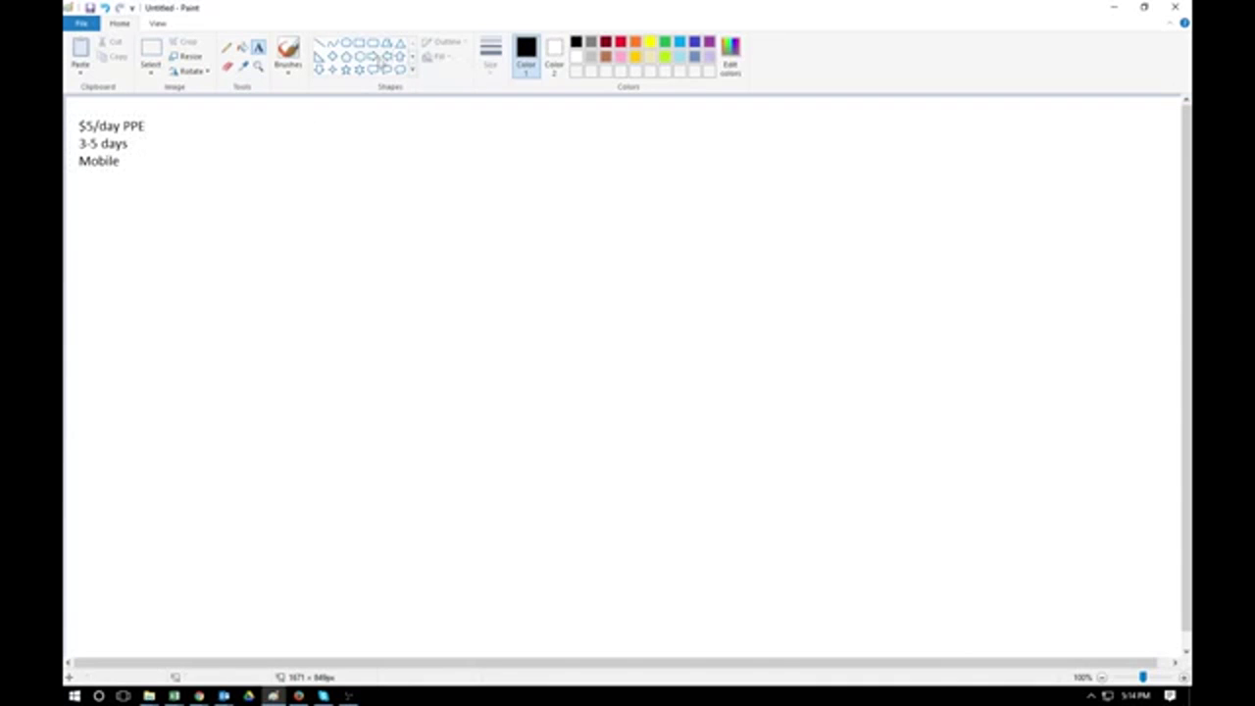
pyautogui.click(359, 44)
pyautogui.moveTo(71, 110)
pyautogui.mouseDown()
pyautogui.moveTo(122, 168)
pyautogui.moveTo(159, 184)
pyautogui.mouseUp()
pyautogui.click(191, 221)
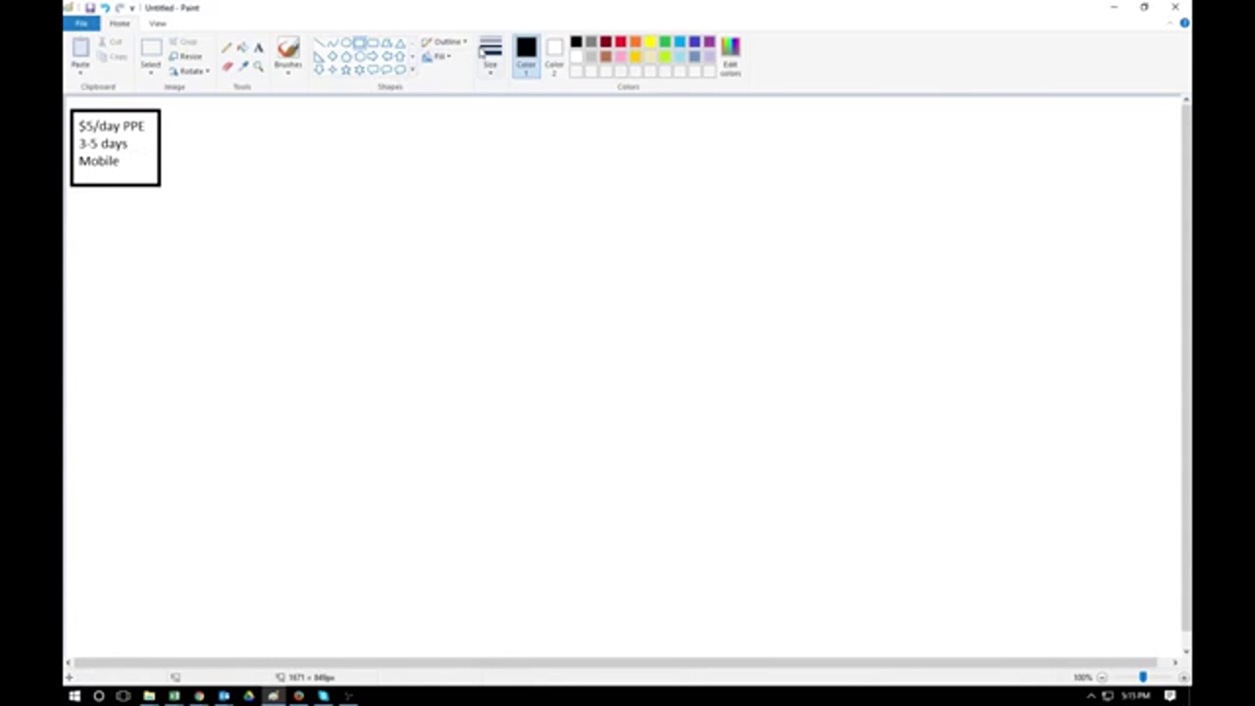
# Draw a horizontal connector line rightward from the box.
pyautogui.click(319, 44)
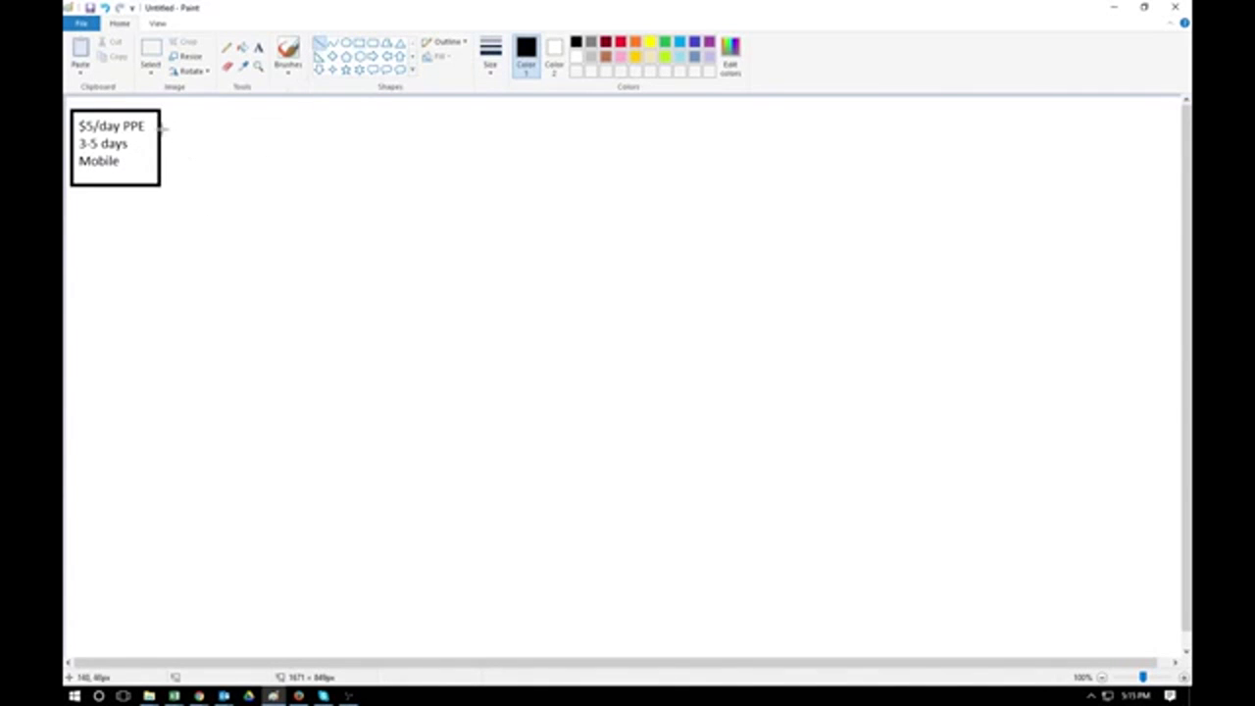
pyautogui.moveTo(162, 126); pyautogui.dragTo(234, 125)
pyautogui.click(258, 47)
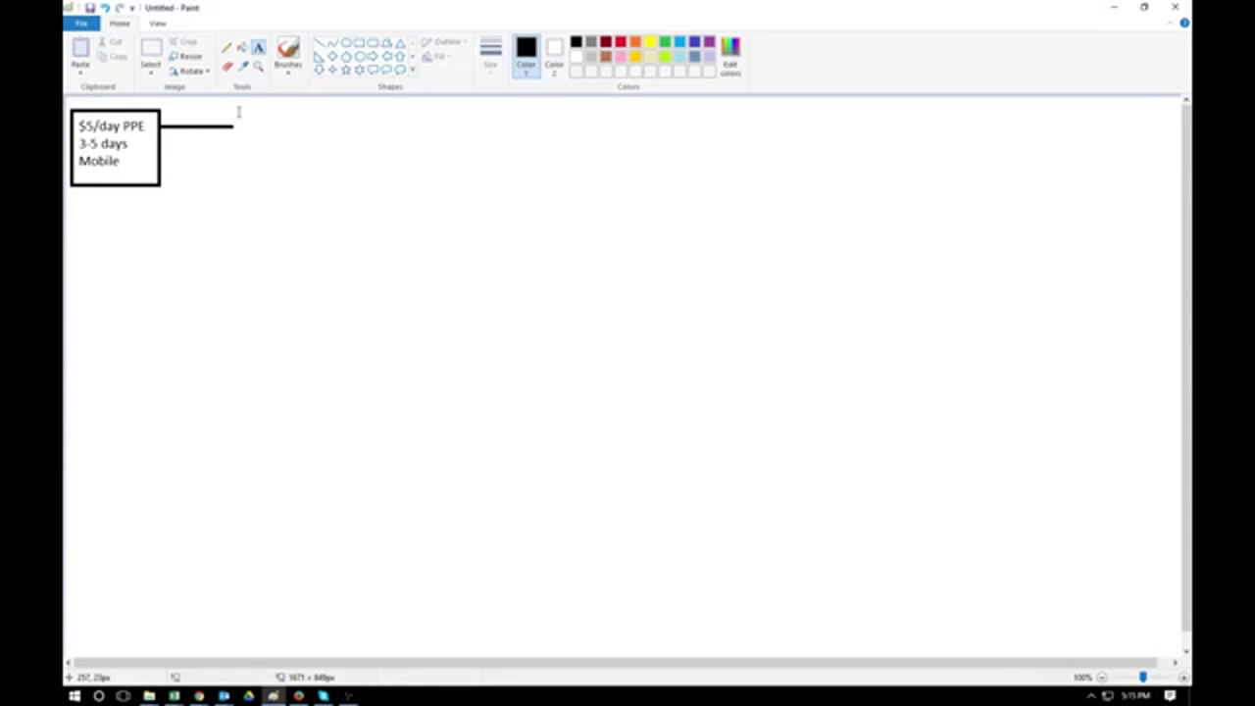
# Type '$20/day', '3-5 days' and 'Mobile' on three lines at the connector's right end.
pyautogui.moveTo(239, 112); pyautogui.dragTo(383, 187)
pyautogui.write('$20/day')
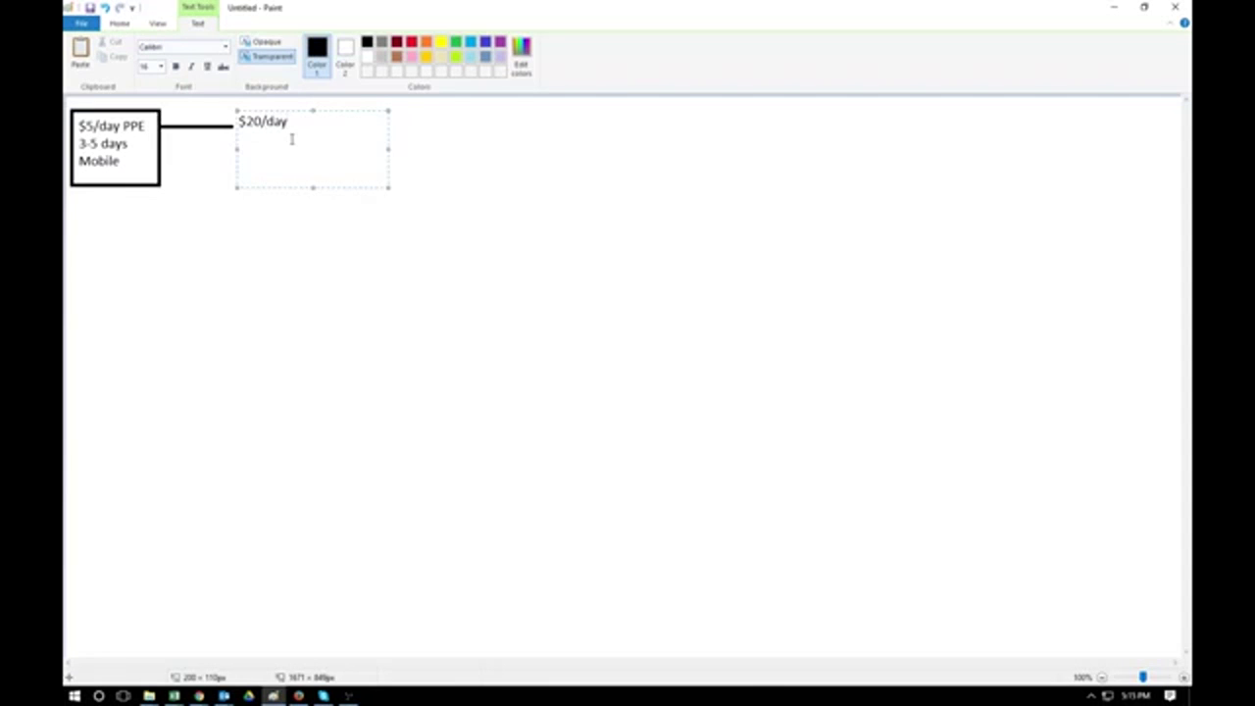
pyautogui.press('Return')
pyautogui.write('3-5 days')
pyautogui.press('Return')
pyautogui.write('Mobile')
pyautogui.click(317, 261)
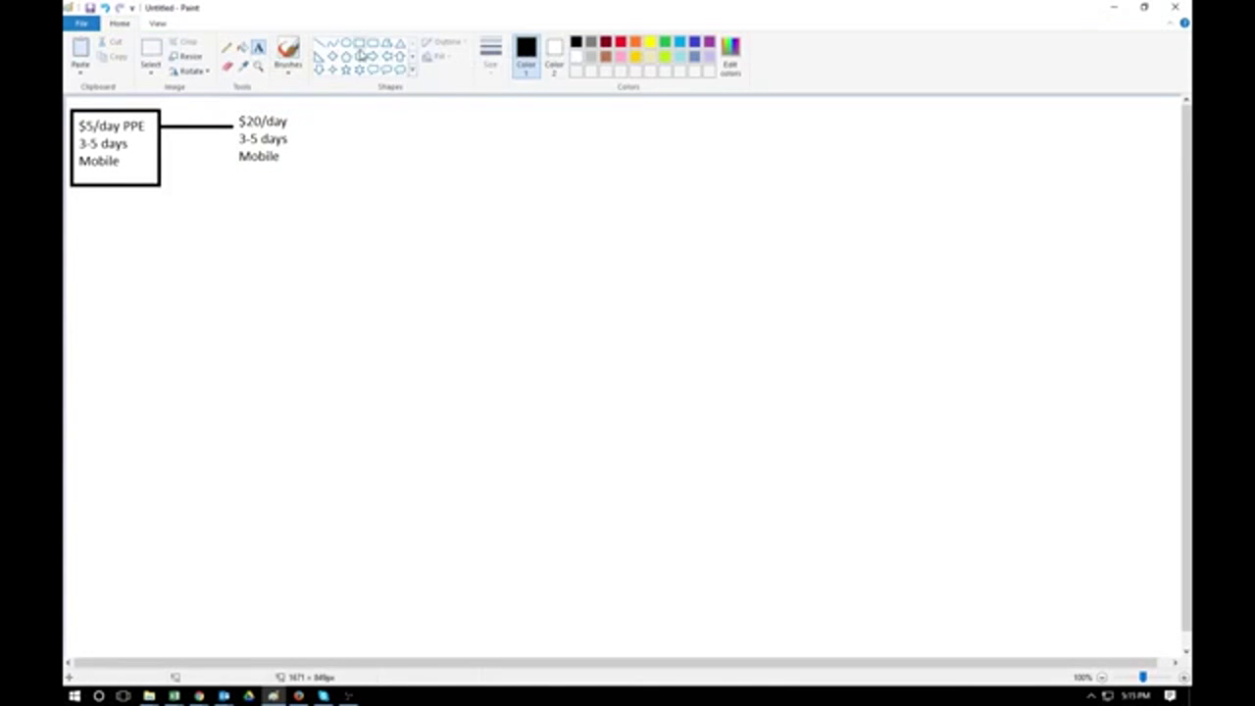
# Draw a rectangle around the $20/day text.
pyautogui.click(359, 43)
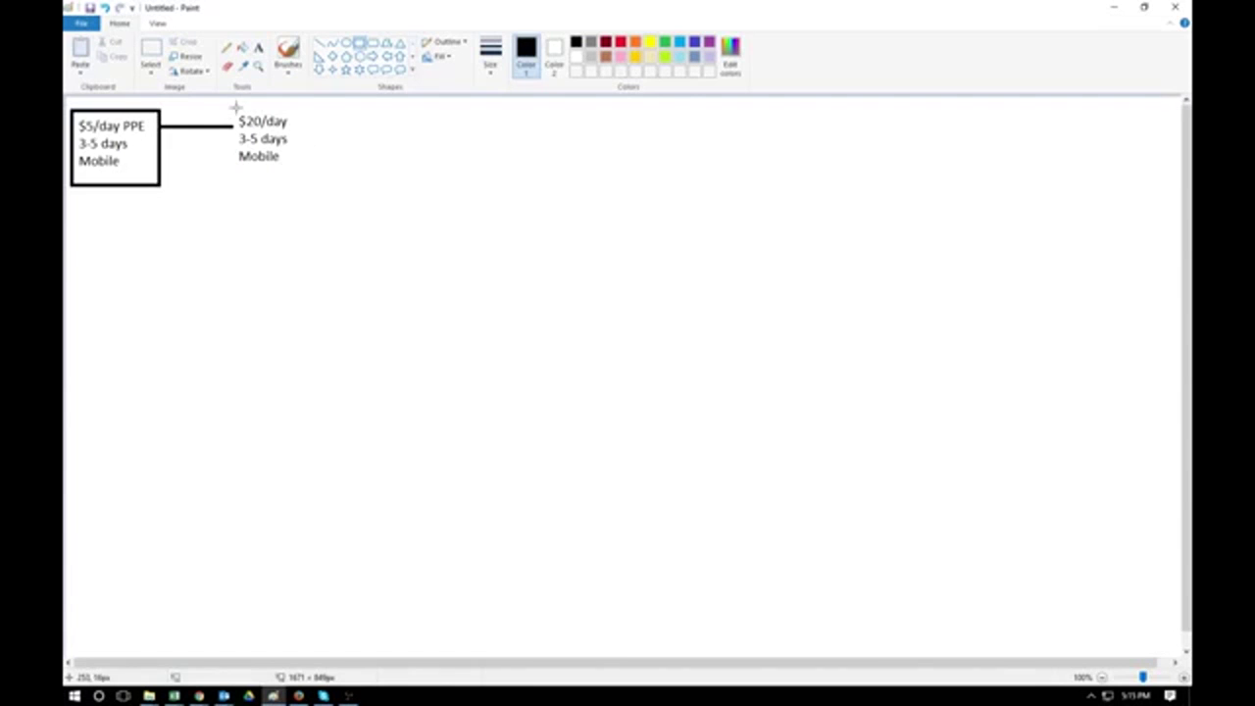
pyautogui.moveTo(233, 105); pyautogui.dragTo(317, 190)
pyautogui.click(302, 267)
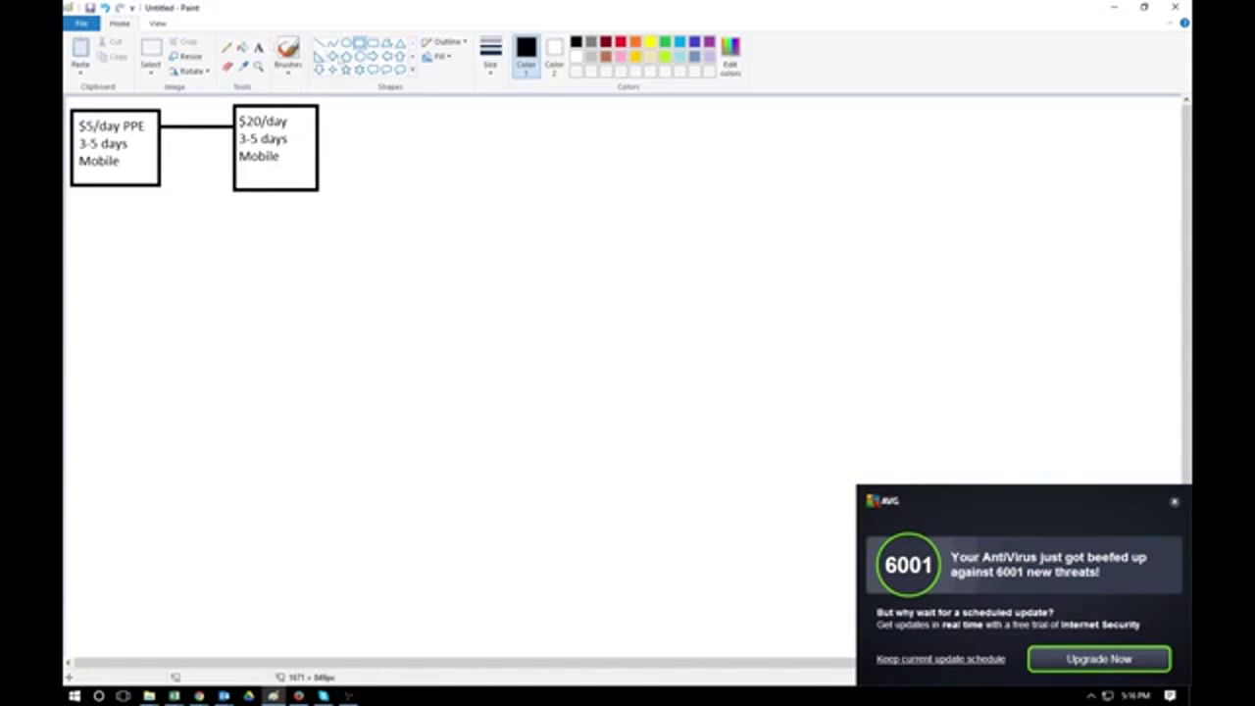
# Add a 'PPE' line under Mobile and start a text area below the $20/day box.
pyautogui.click(259, 47)
pyautogui.click(250, 167)
pyautogui.write('PPE')
pyautogui.click(481, 275)
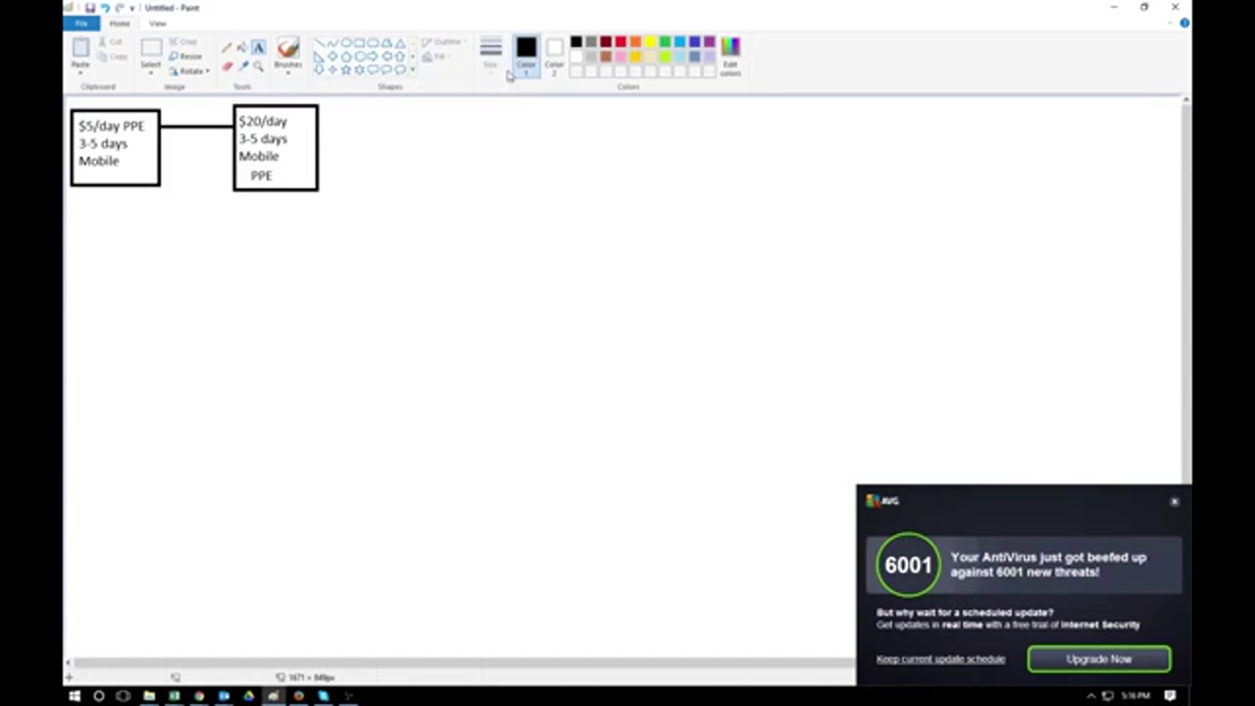
pyautogui.moveTo(235, 215); pyautogui.dragTo(387, 324)
# Type 'WC', 'ATC', 'Purchases' and 'View content' as separate lines in the new text area.
pyautogui.write('WC')
pyautogui.press('Return')
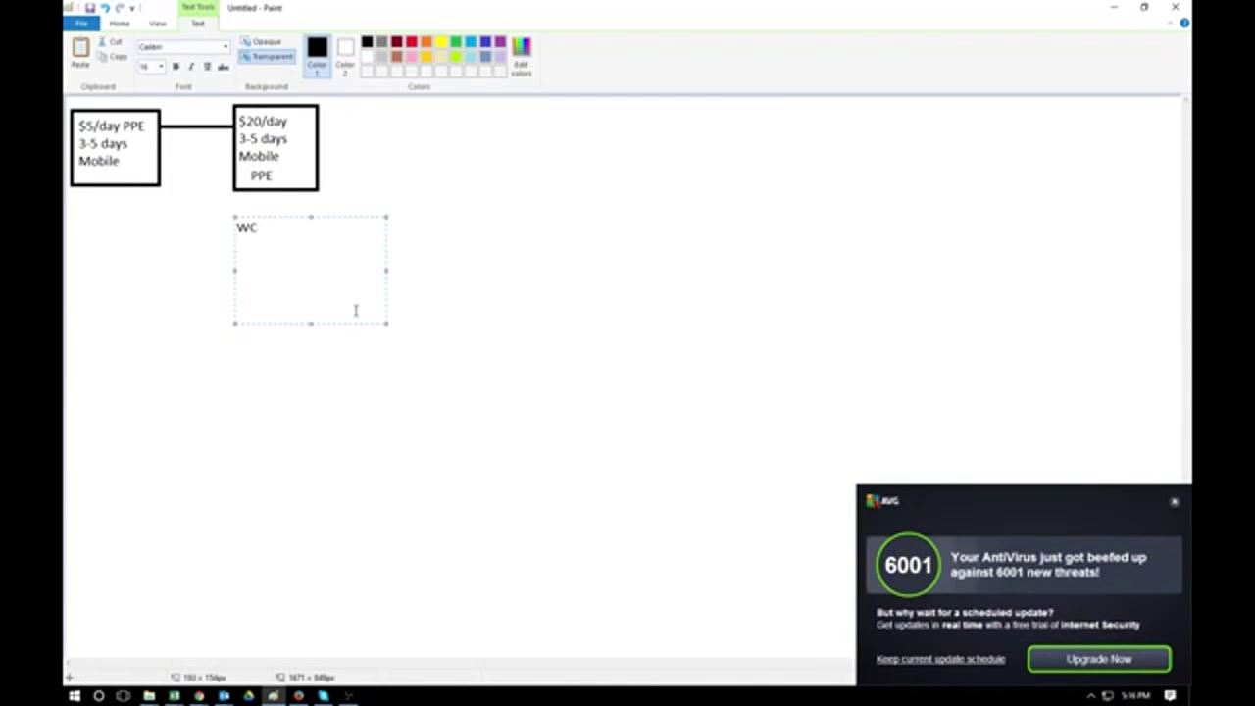
pyautogui.write('ATC')
pyautogui.press('Return')
pyautogui.write('Purchases')
pyautogui.write('View content')
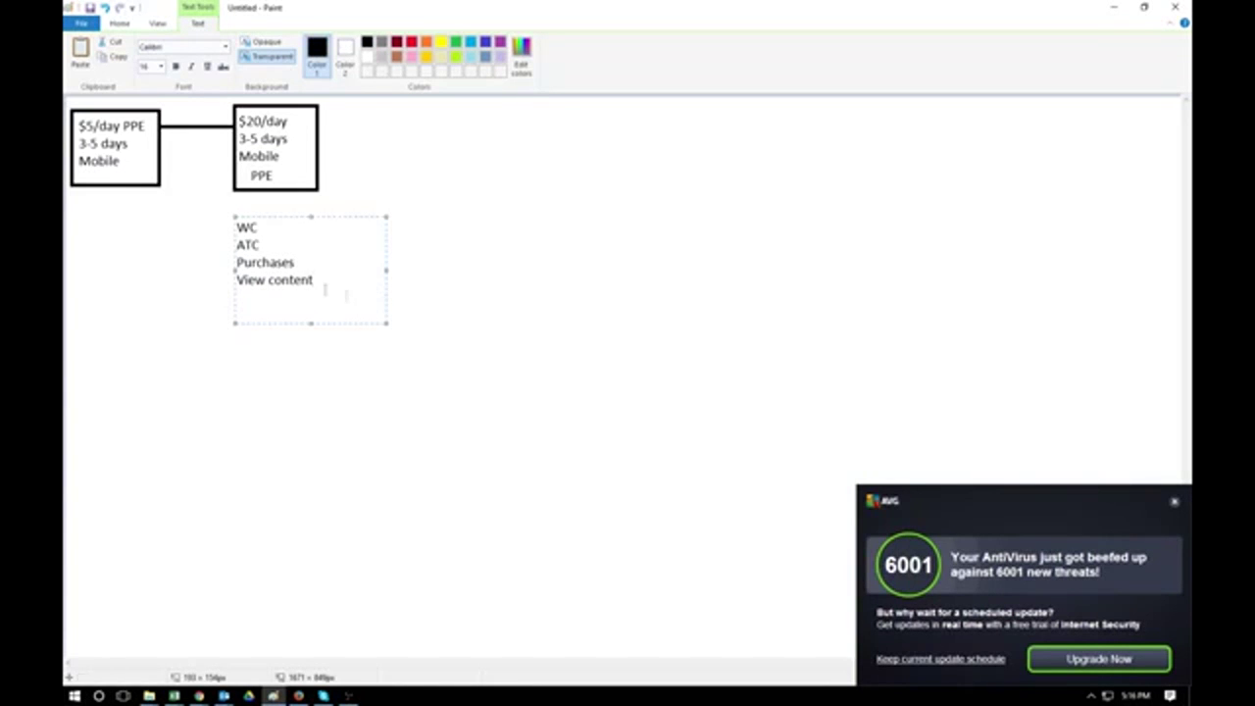
# Add '-5/day' after ATC and paste '5/day' after Purchases and View content.
pyautogui.click(266, 246)
pyautogui.write('-5day')
pyautogui.click(275, 245)
pyautogui.write('/')
pyautogui.moveTo(300, 246); pyautogui.dragTo(265, 246)
pyautogui.hotkey('ctrl', 'c')
pyautogui.click(318, 262)
pyautogui.hotkey('ctrl', 'v')
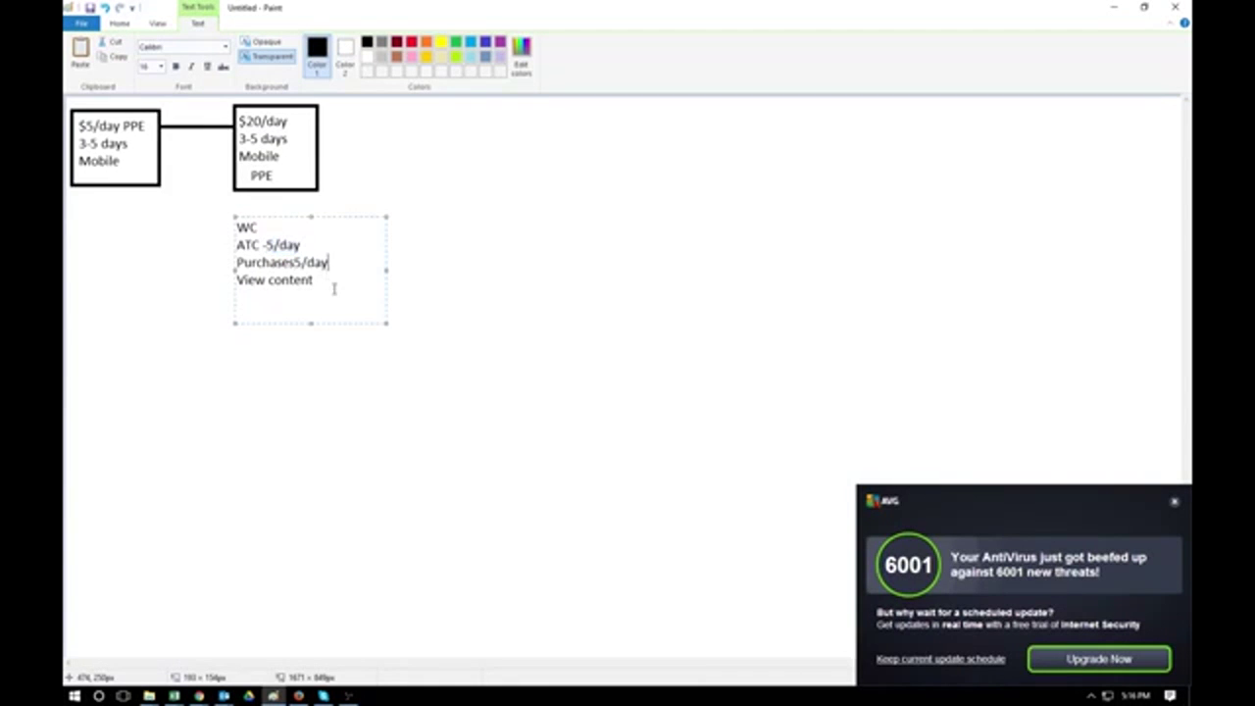
pyautogui.hotkey('ctrl', 'v')
pyautogui.click(296, 263)
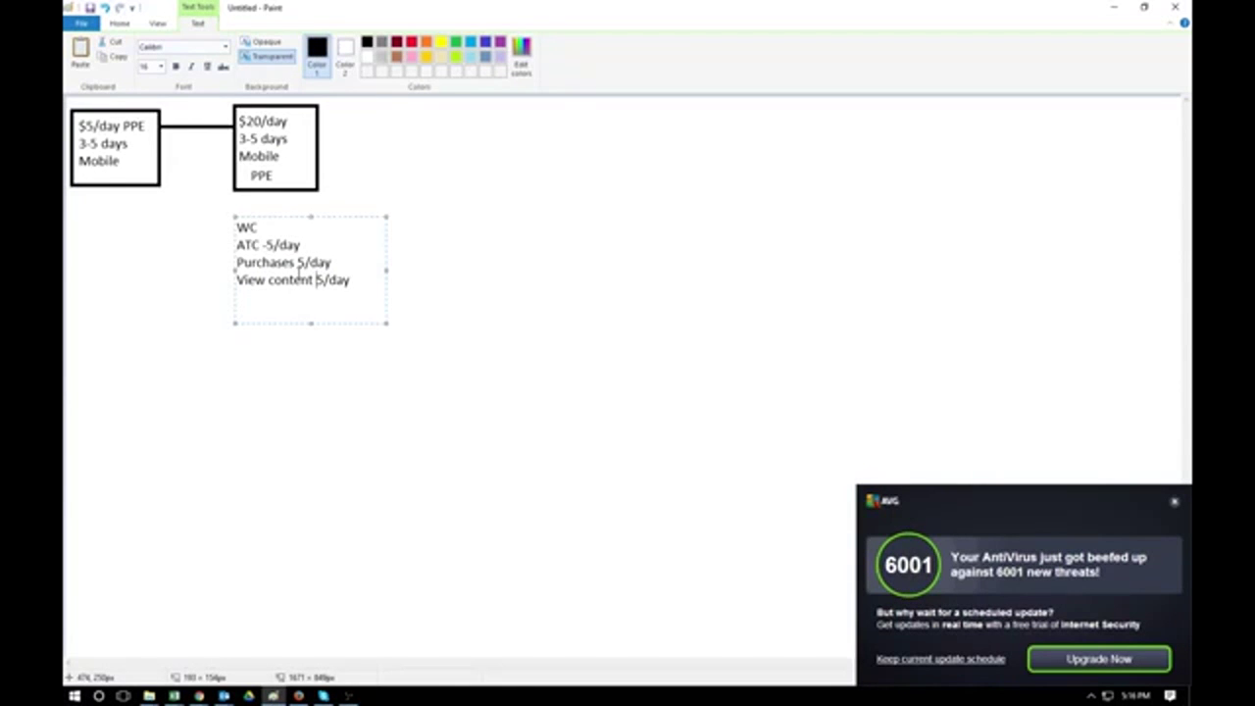
pyautogui.click(413, 177)
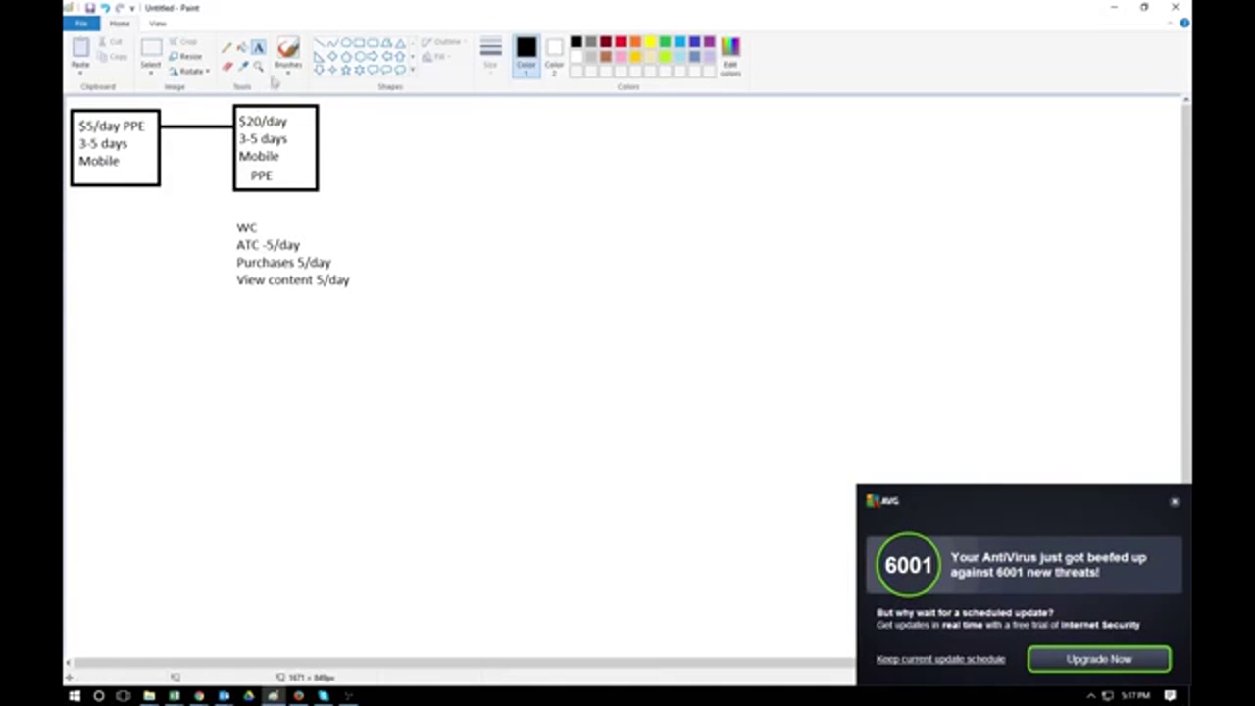
# Box the WC list, link it up to the $20/day box, and extend a line right from ATC.
pyautogui.click(361, 44)
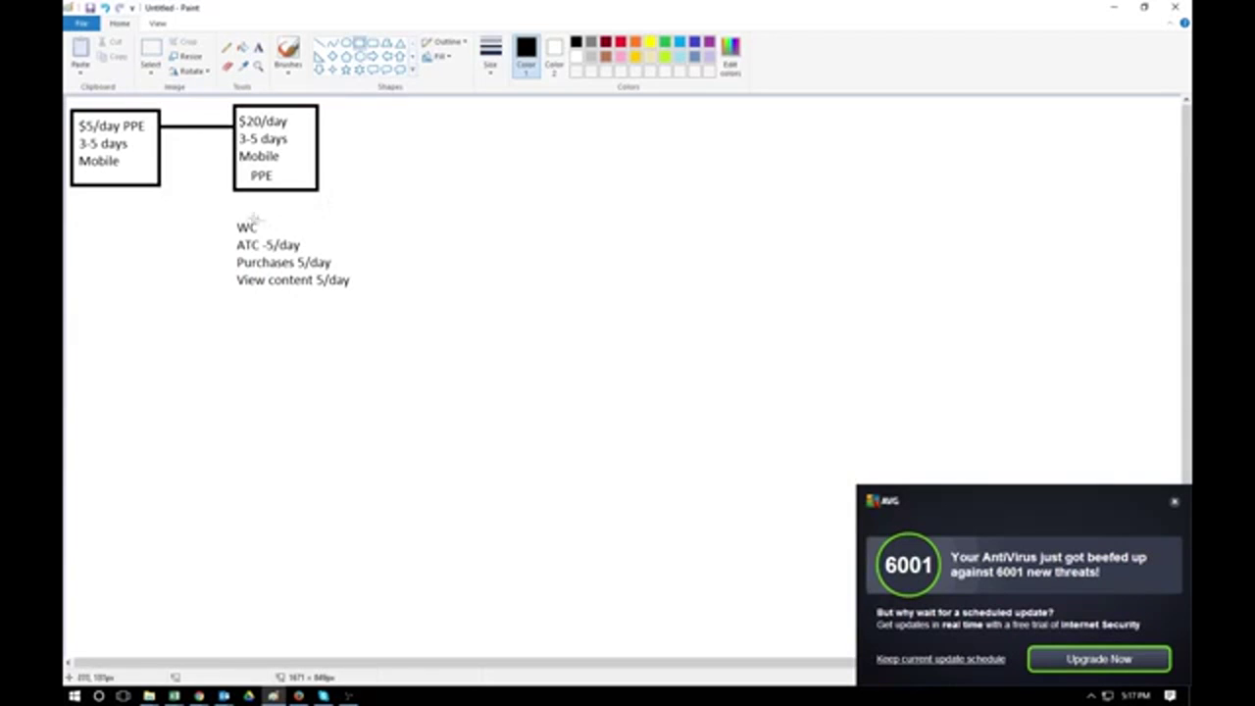
pyautogui.moveTo(229, 211); pyautogui.dragTo(365, 315)
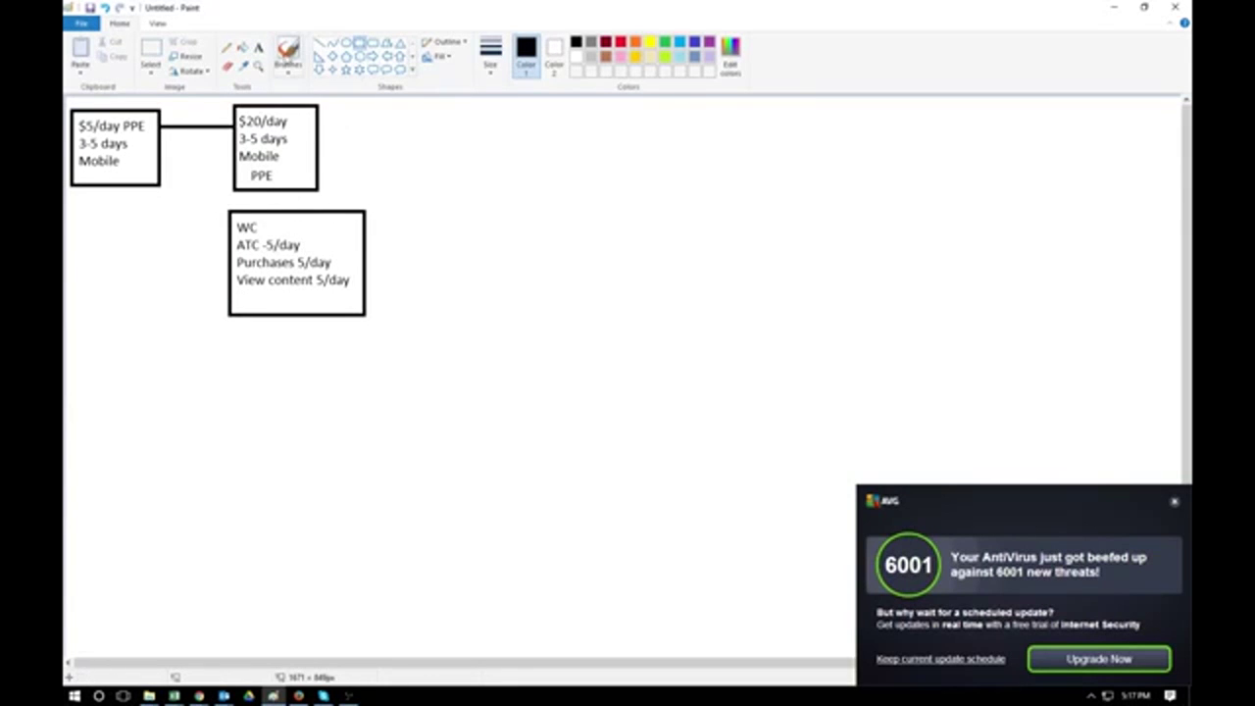
pyautogui.click(321, 44)
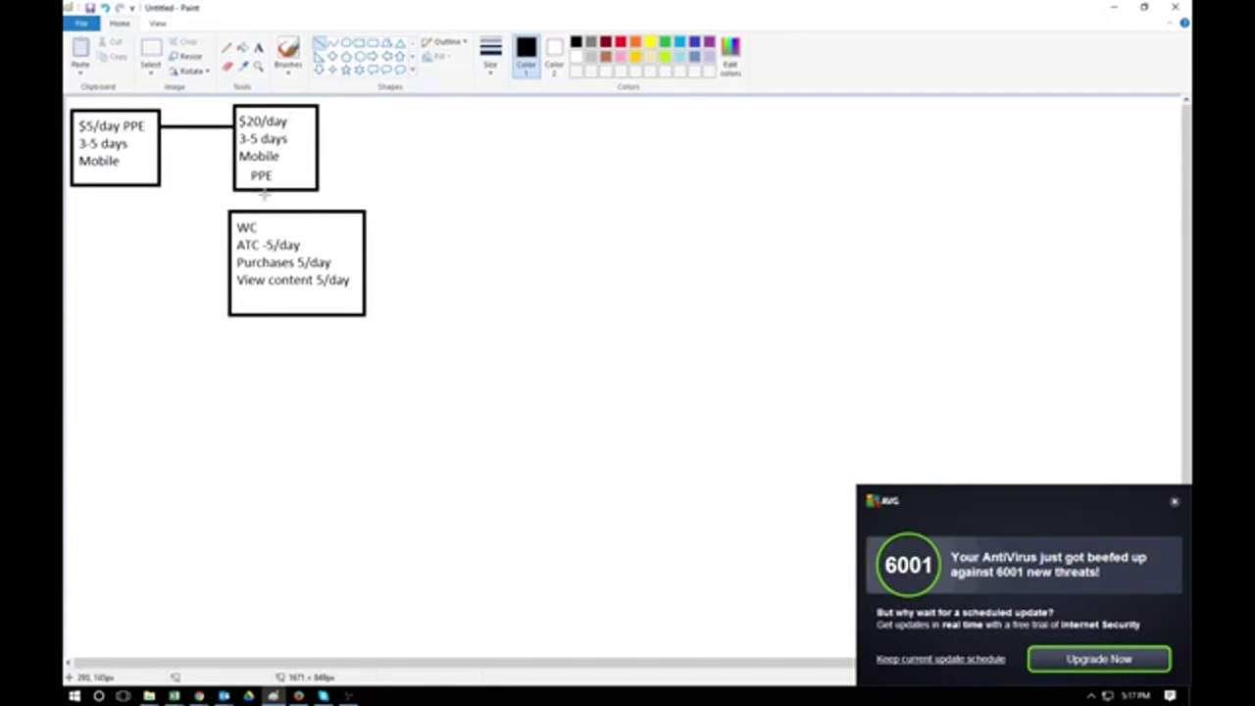
pyautogui.moveTo(263, 189); pyautogui.dragTo(263, 212)
pyautogui.moveTo(300, 246); pyautogui.dragTo(410, 245)
# Add the label 'WC ATC $50/day' to the right of the ATC line.
pyautogui.click(259, 48)
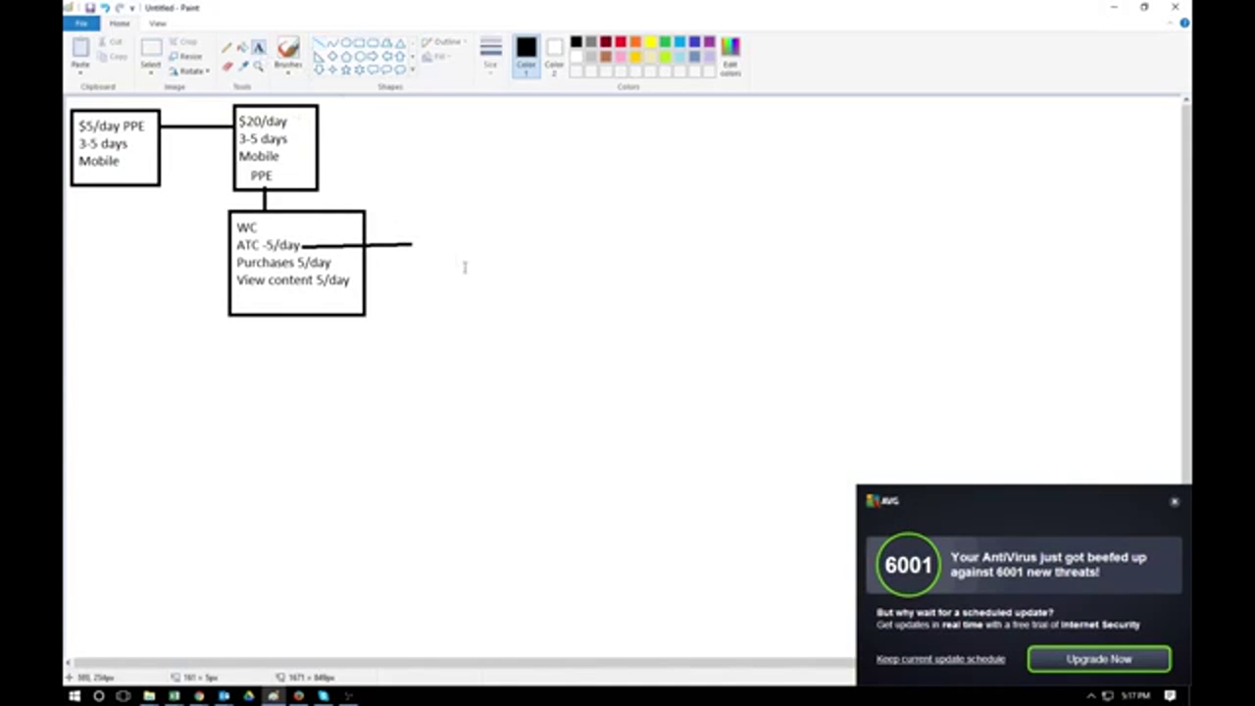
pyautogui.moveTo(417, 227); pyautogui.dragTo(510, 278)
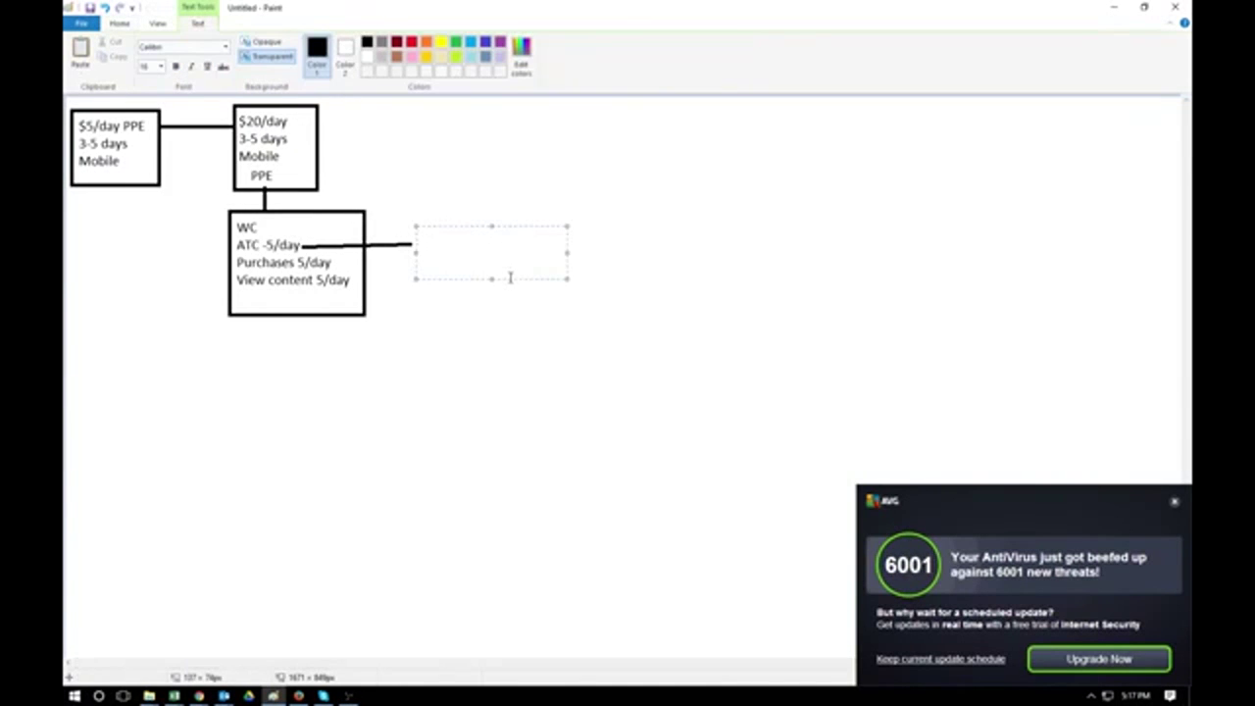
pyautogui.write('WC ATC $50/day')
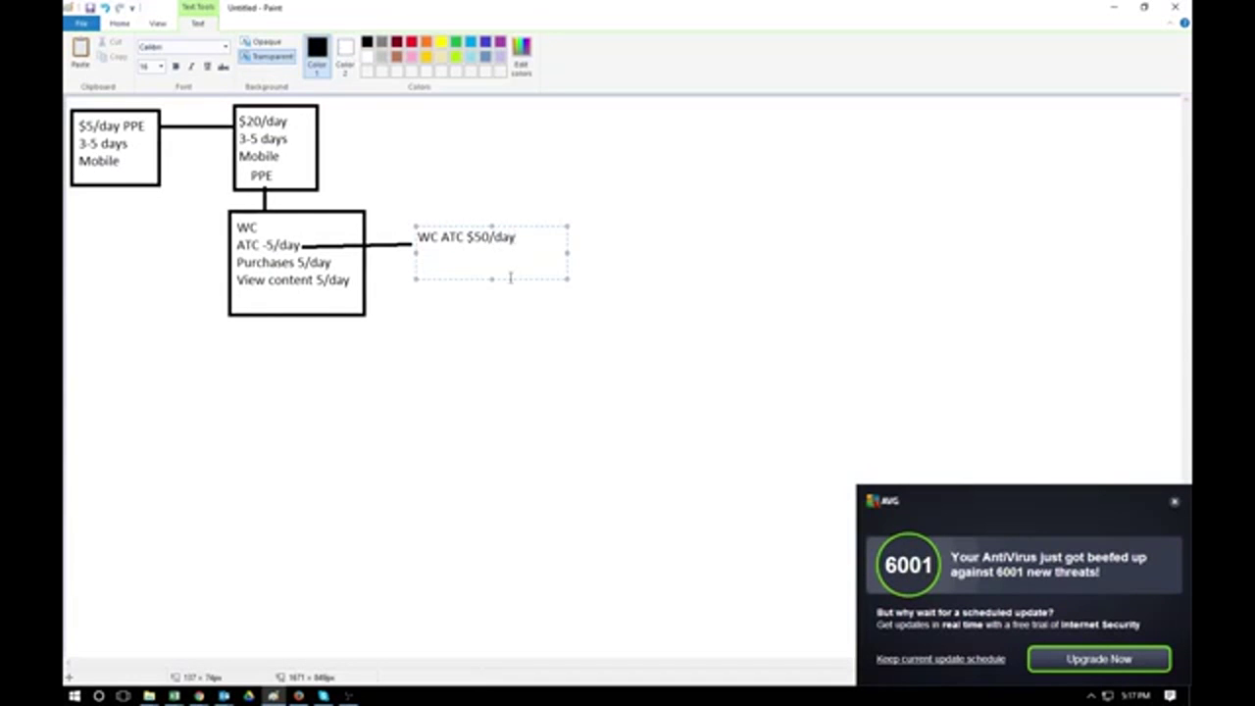
pyautogui.click(507, 372)
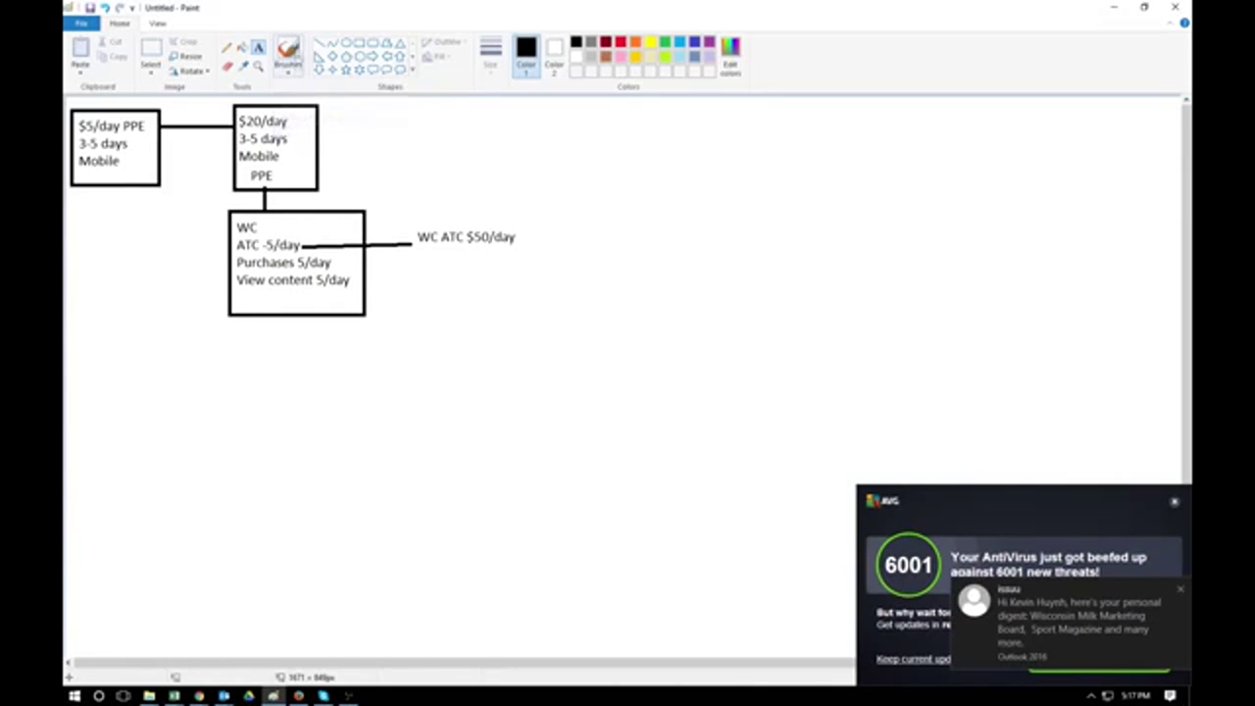
# Draw a rectangle around the WC ATC $50/day label.
pyautogui.click(360, 44)
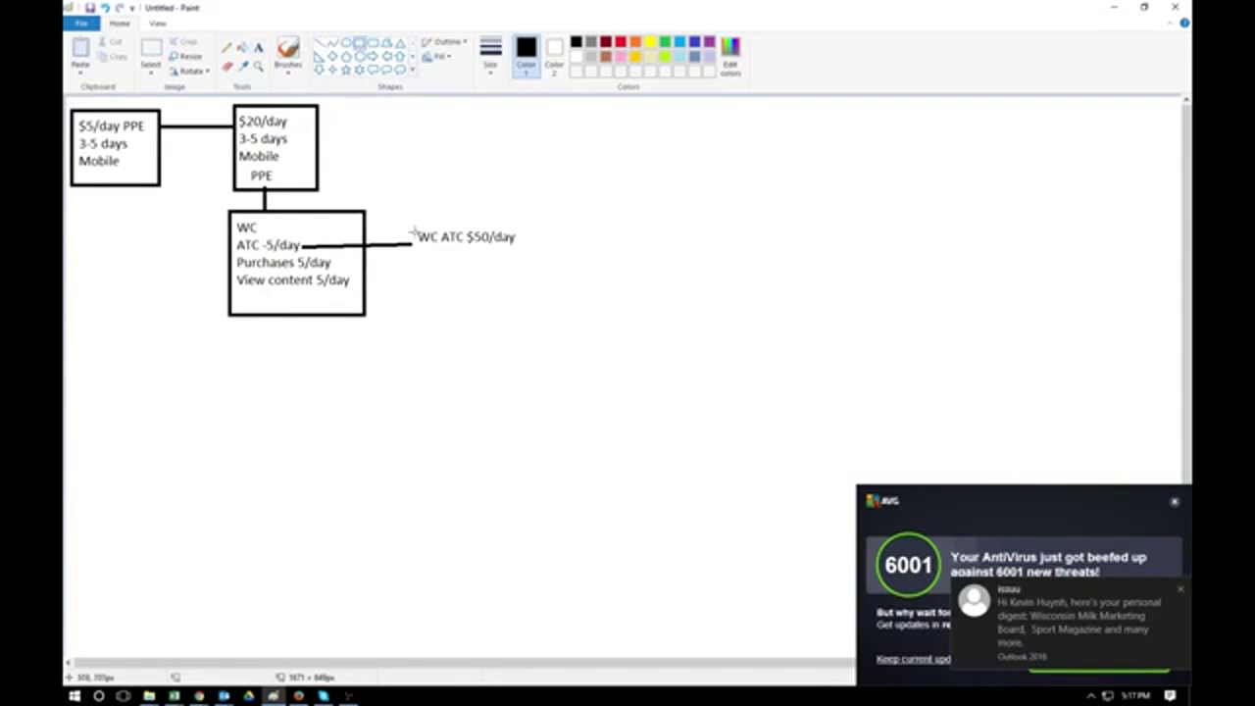
pyautogui.moveTo(414, 218); pyautogui.dragTo(531, 288)
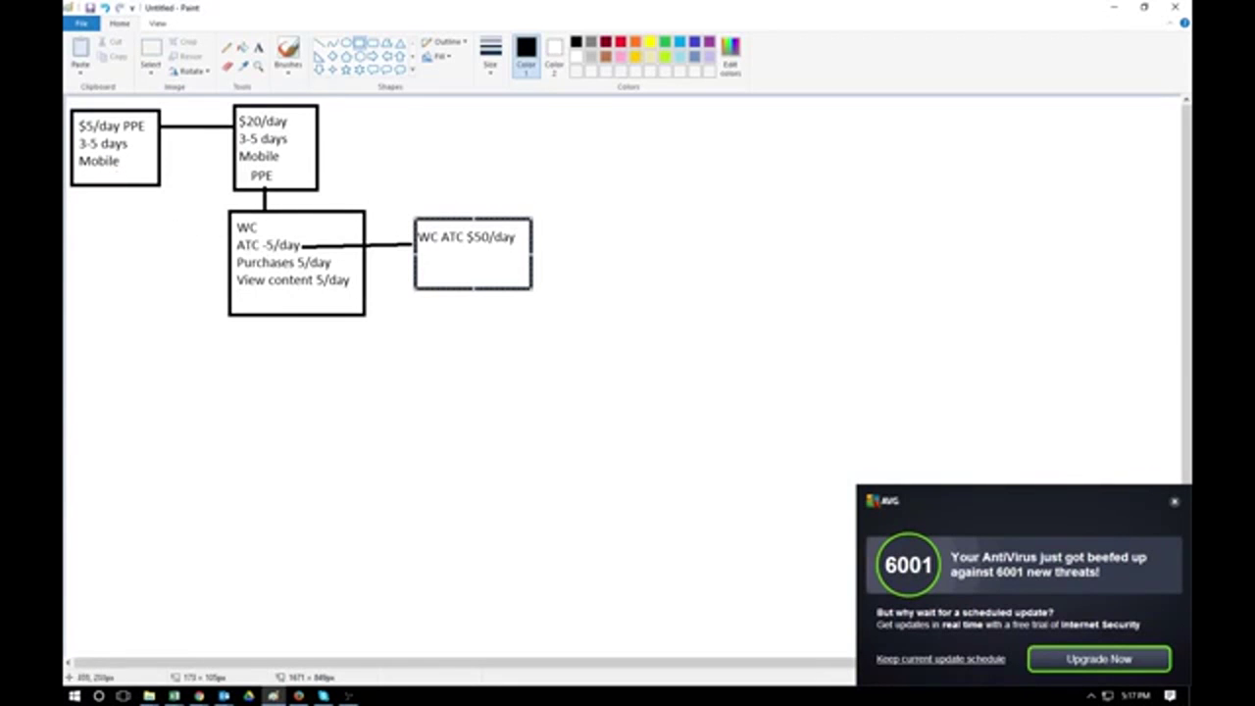
pyautogui.click(447, 320)
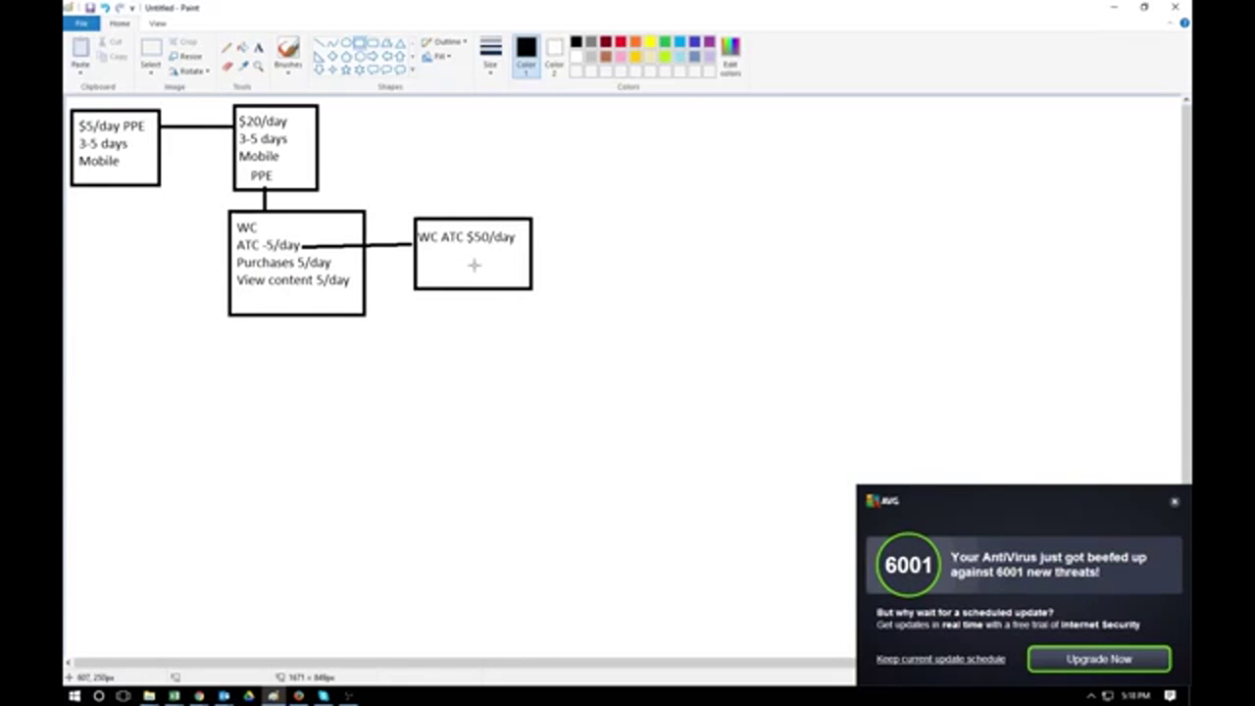
# Draw a line right from the $50/day box to a boxed two-line label '$10/day Desktop / WC ATC'.
pyautogui.click(324, 43)
pyautogui.moveTo(533, 236)
pyautogui.mouseDown()
pyautogui.moveTo(592, 235)
pyautogui.moveTo(684, 284)
pyautogui.moveTo(749, 286)
pyautogui.mouseUp()
pyautogui.click(258, 47)
pyautogui.write('$10')
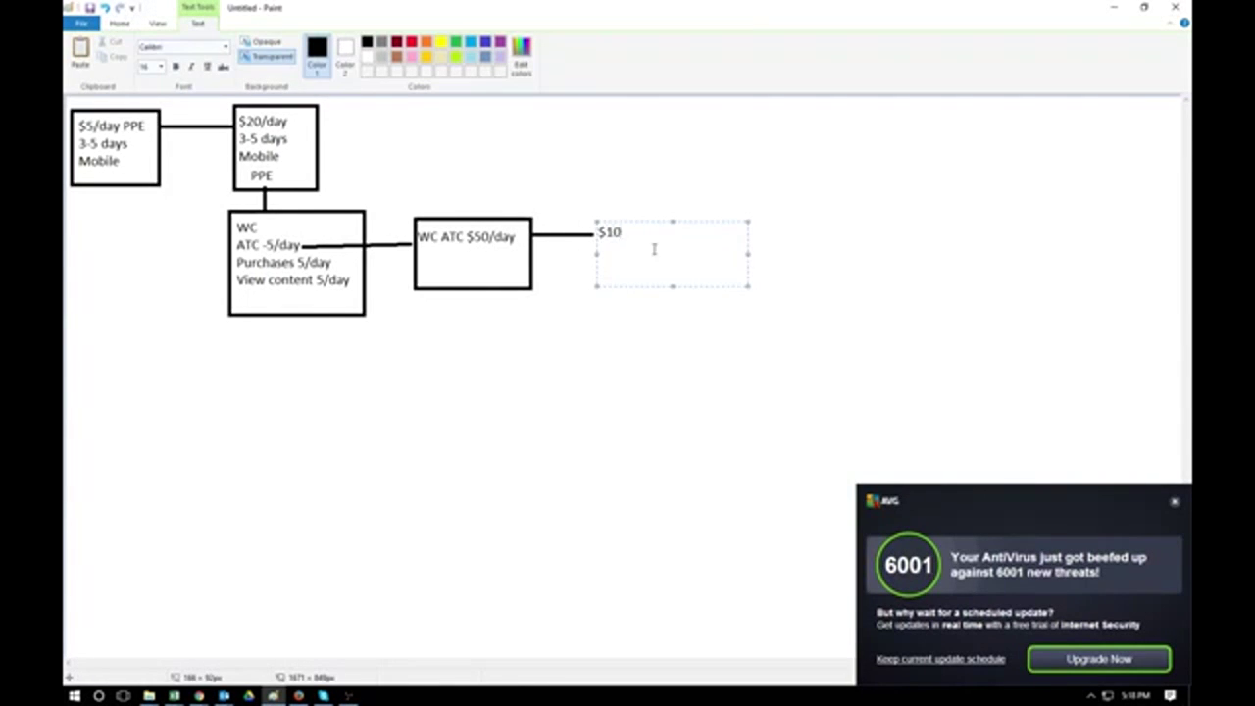
pyautogui.write('/day Desktop')
pyautogui.press('Return')
pyautogui.write('WC ATC')
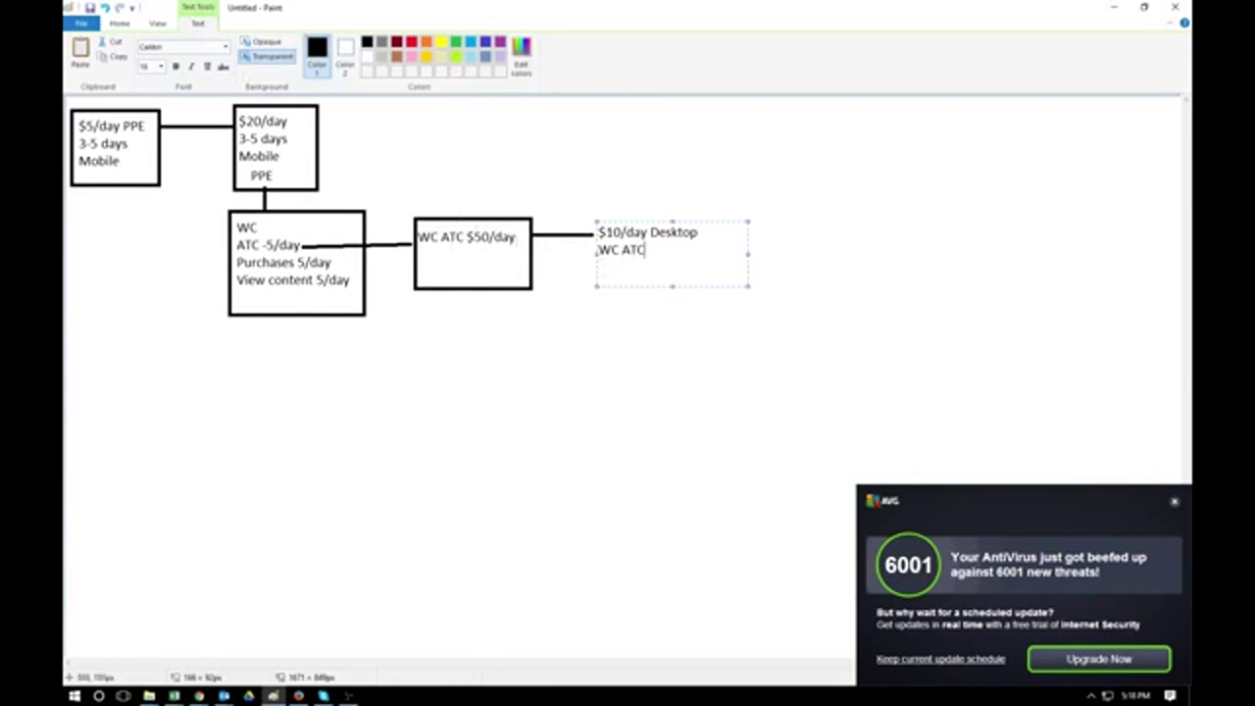
pyautogui.click(391, 151)
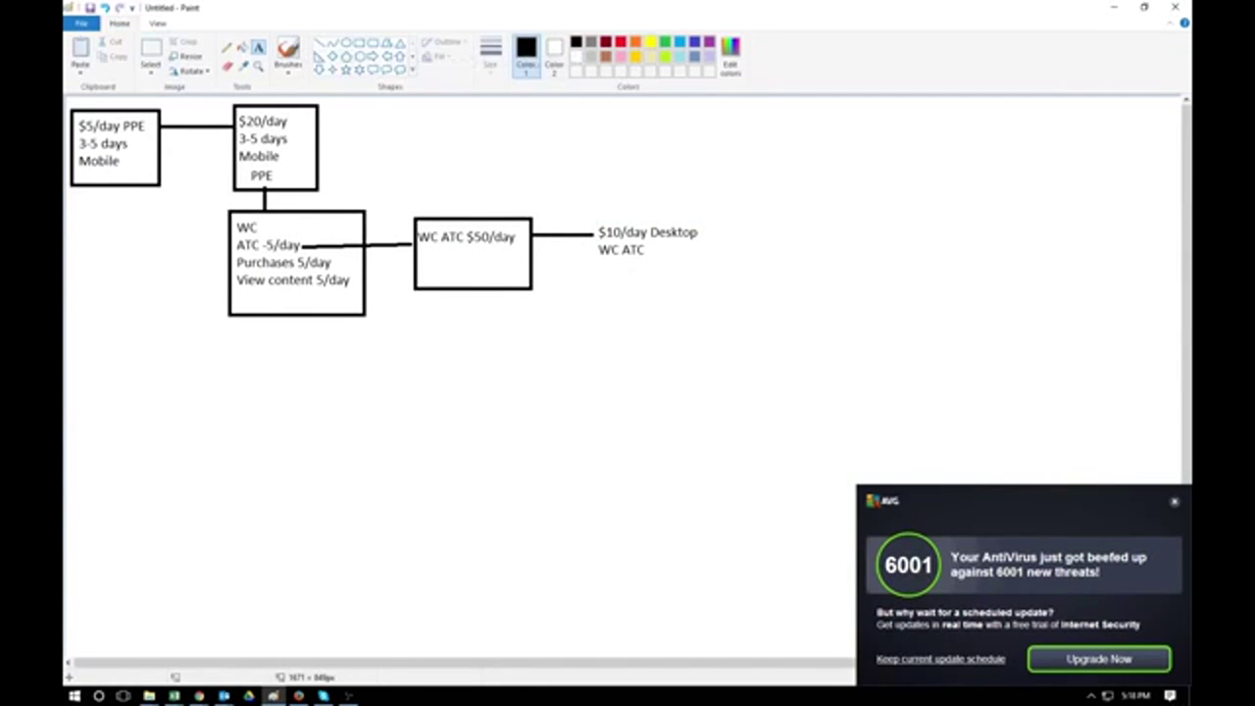
pyautogui.click(359, 43)
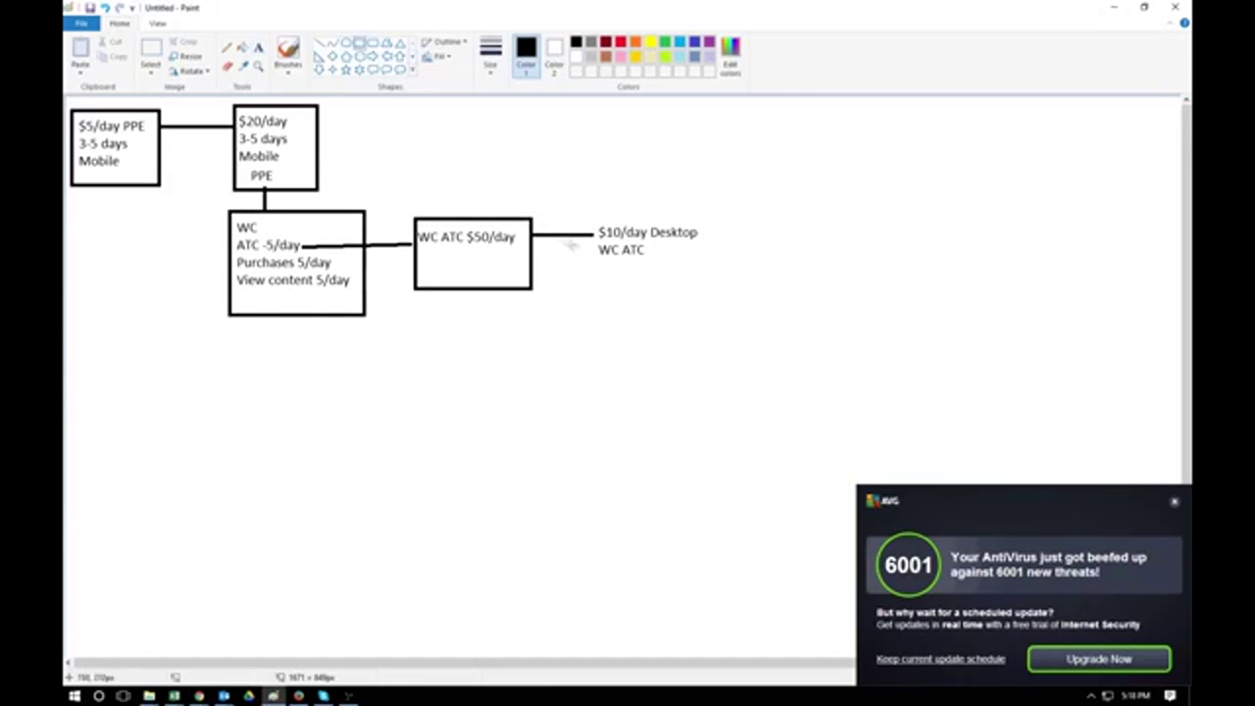
pyautogui.moveTo(596, 216); pyautogui.dragTo(717, 296)
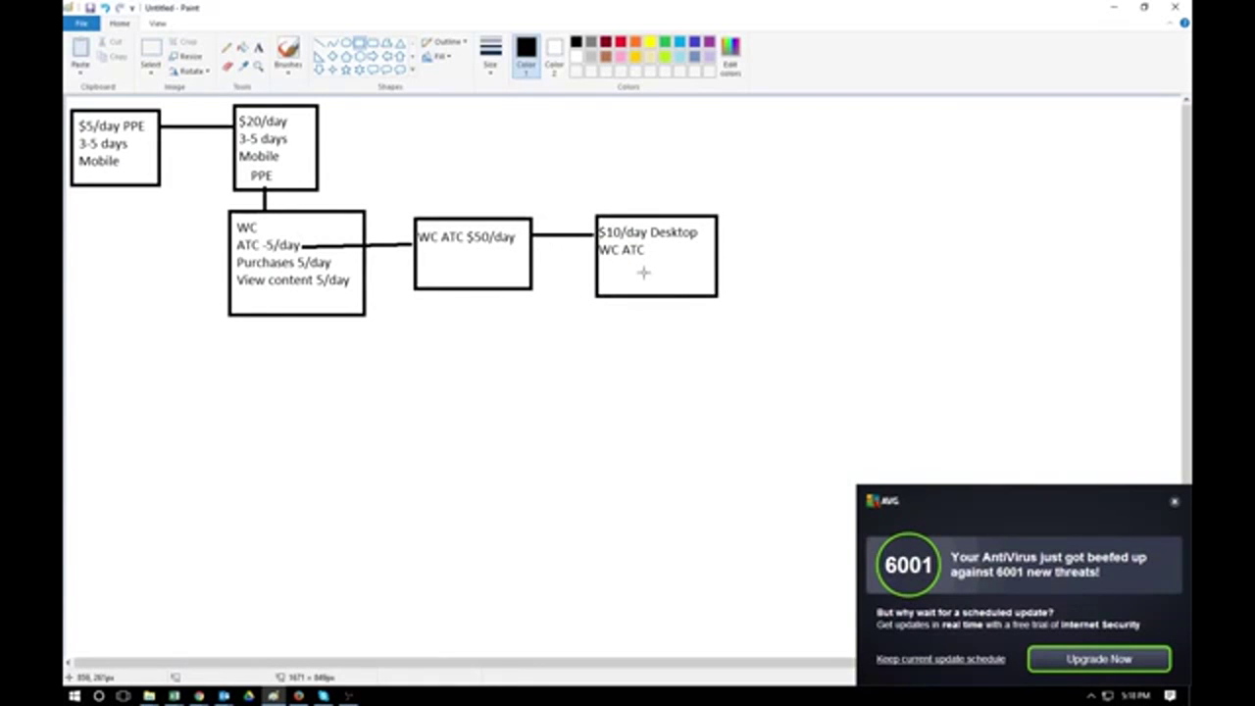
# Draw a short vertical line up from the $10/day box and label '$50/day Desktop WC ATC' above it.
pyautogui.click(321, 44)
pyautogui.moveTo(684, 215); pyautogui.dragTo(683, 197)
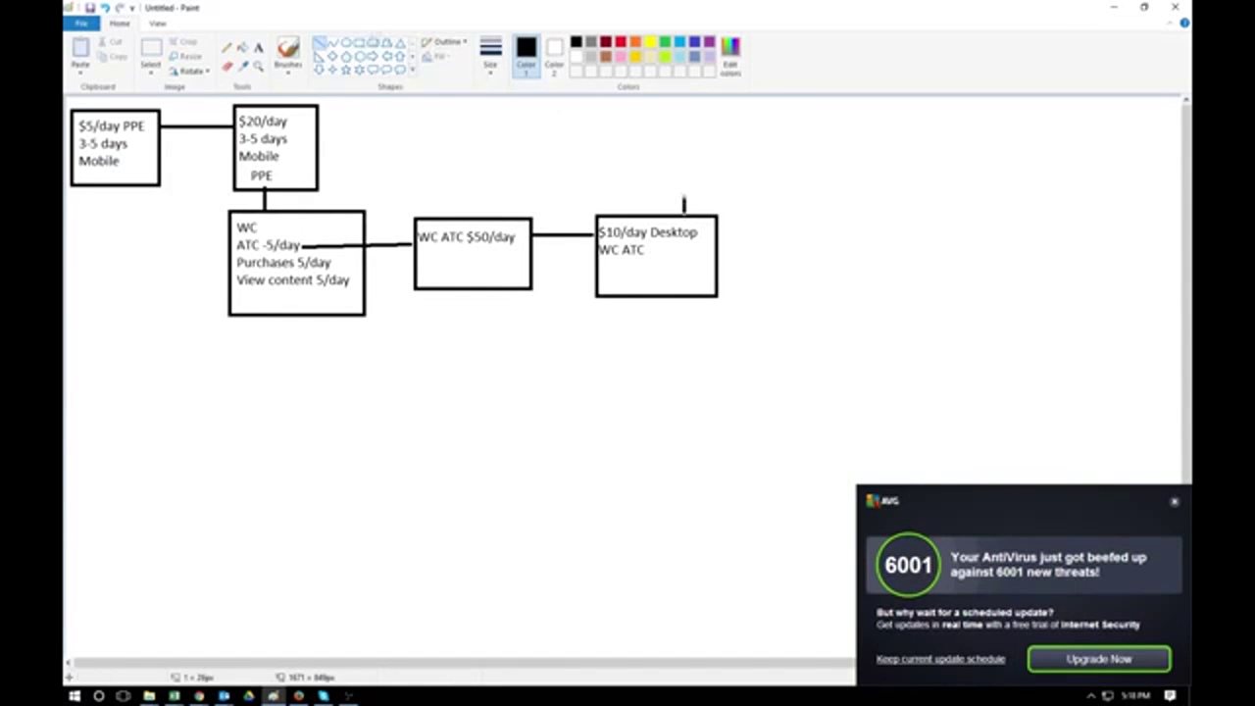
pyautogui.click(258, 47)
pyautogui.moveTo(597, 127); pyautogui.dragTo(737, 179)
pyautogui.write('$50/')
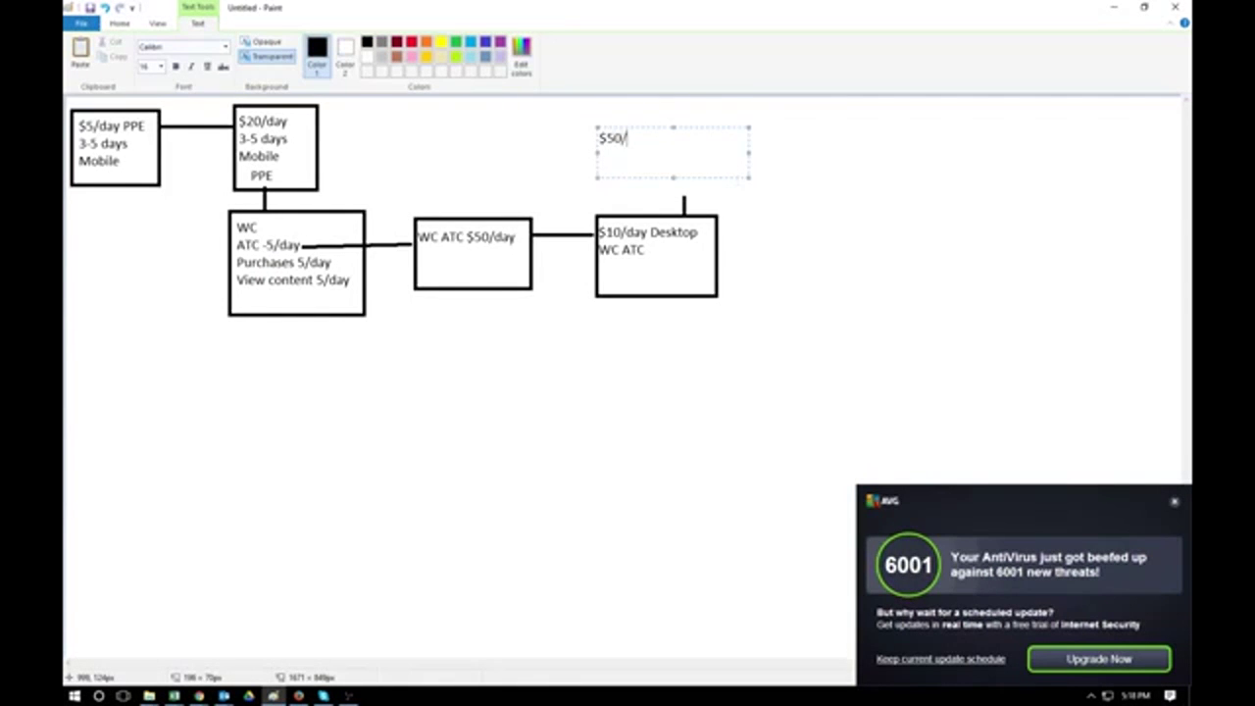
pyautogui.write('day Desktop WC ATC')
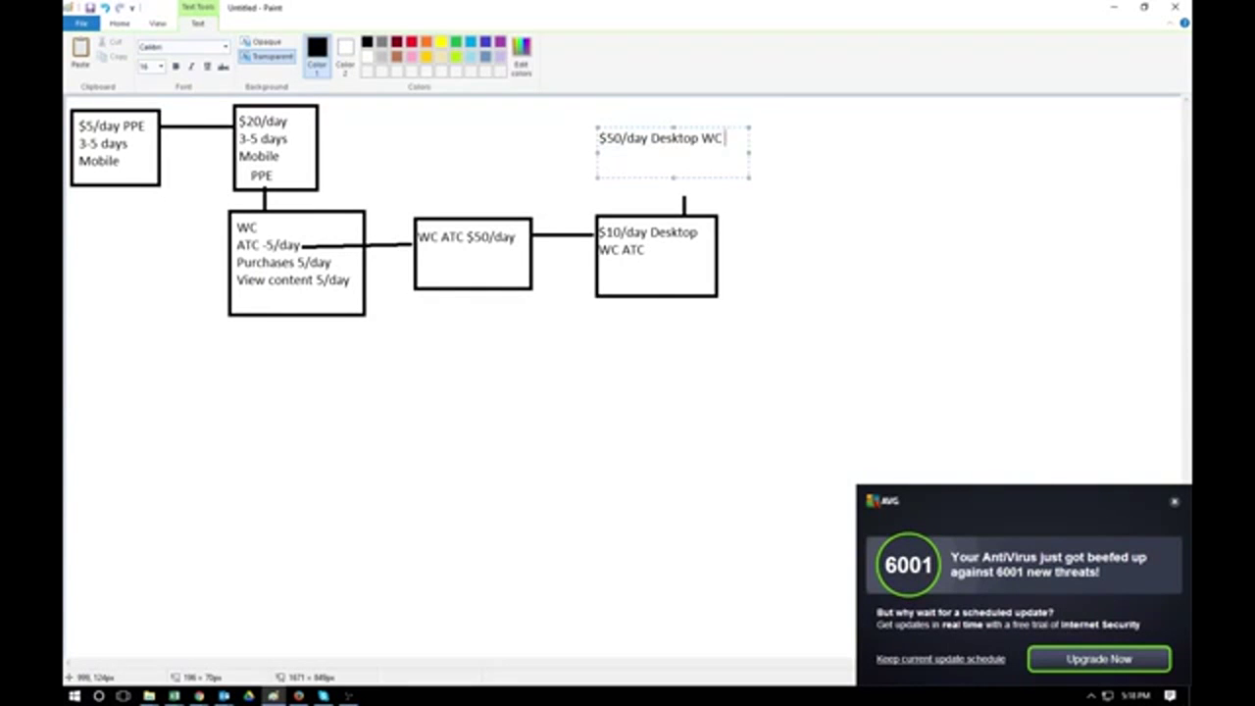
pyautogui.click(624, 305)
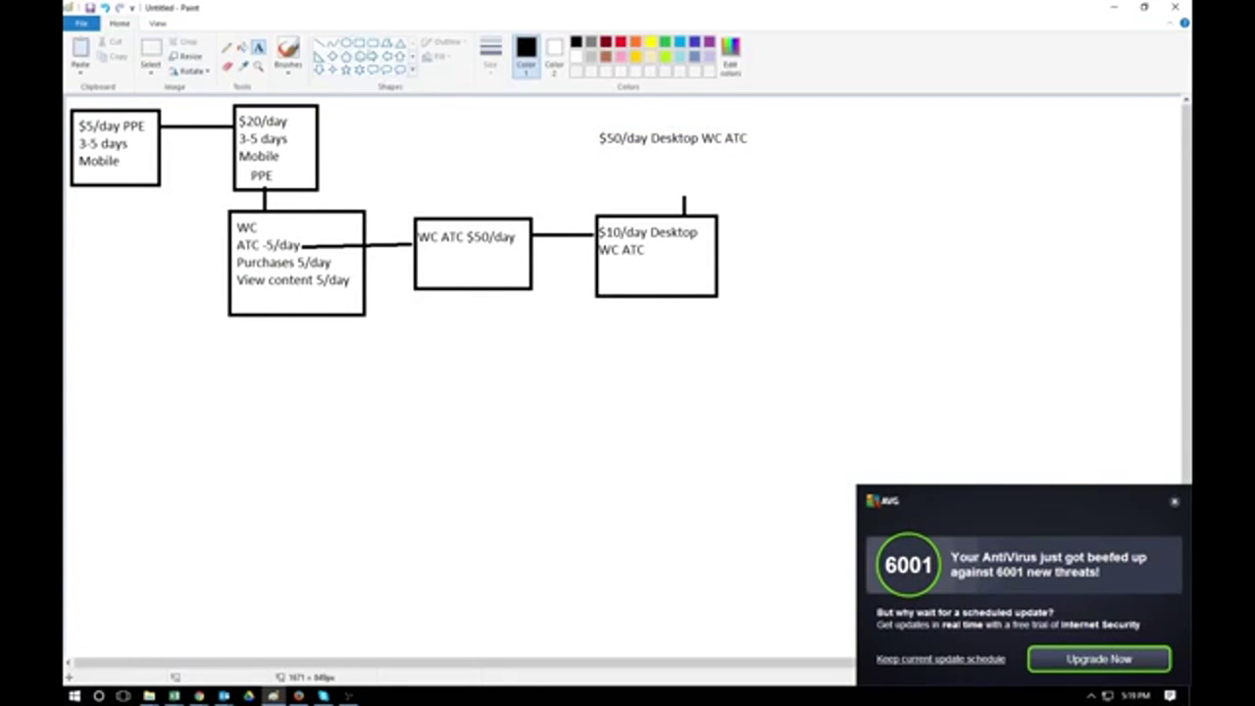
# Draw a rectangle around the $50/day Desktop WC ATC label.
pyautogui.click(356, 46)
pyautogui.moveTo(583, 118); pyautogui.dragTo(755, 177)
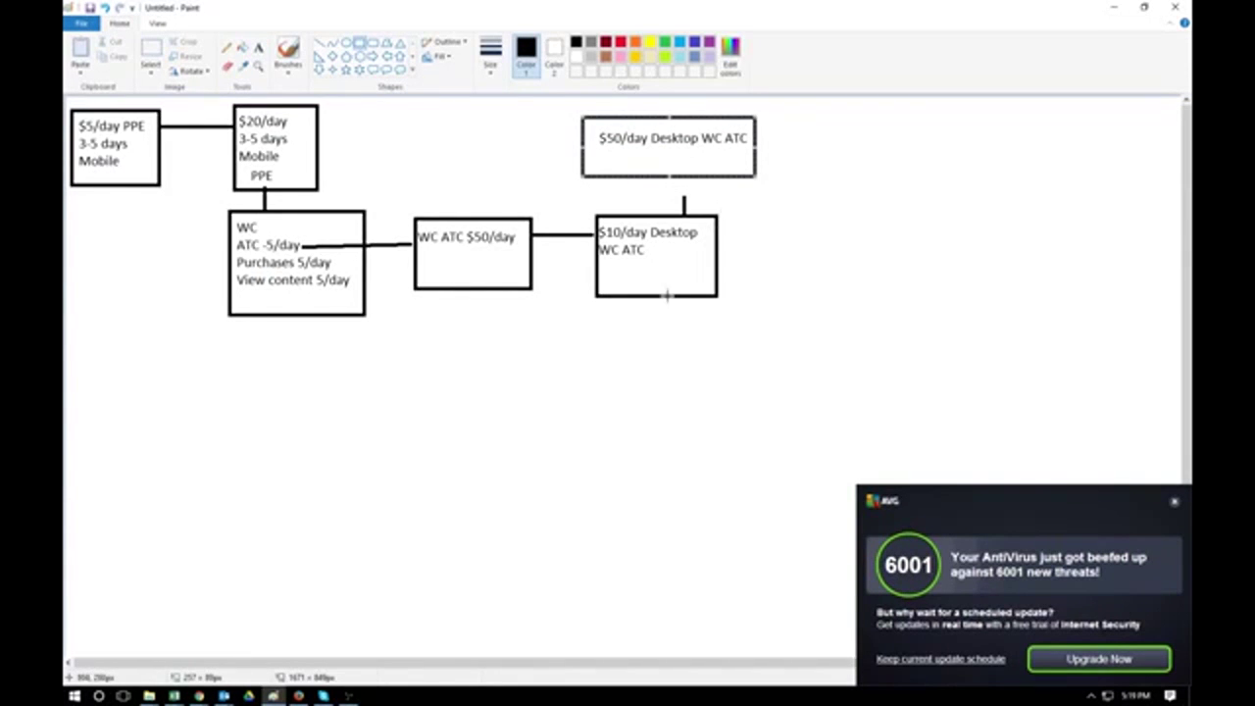
pyautogui.click(486, 275)
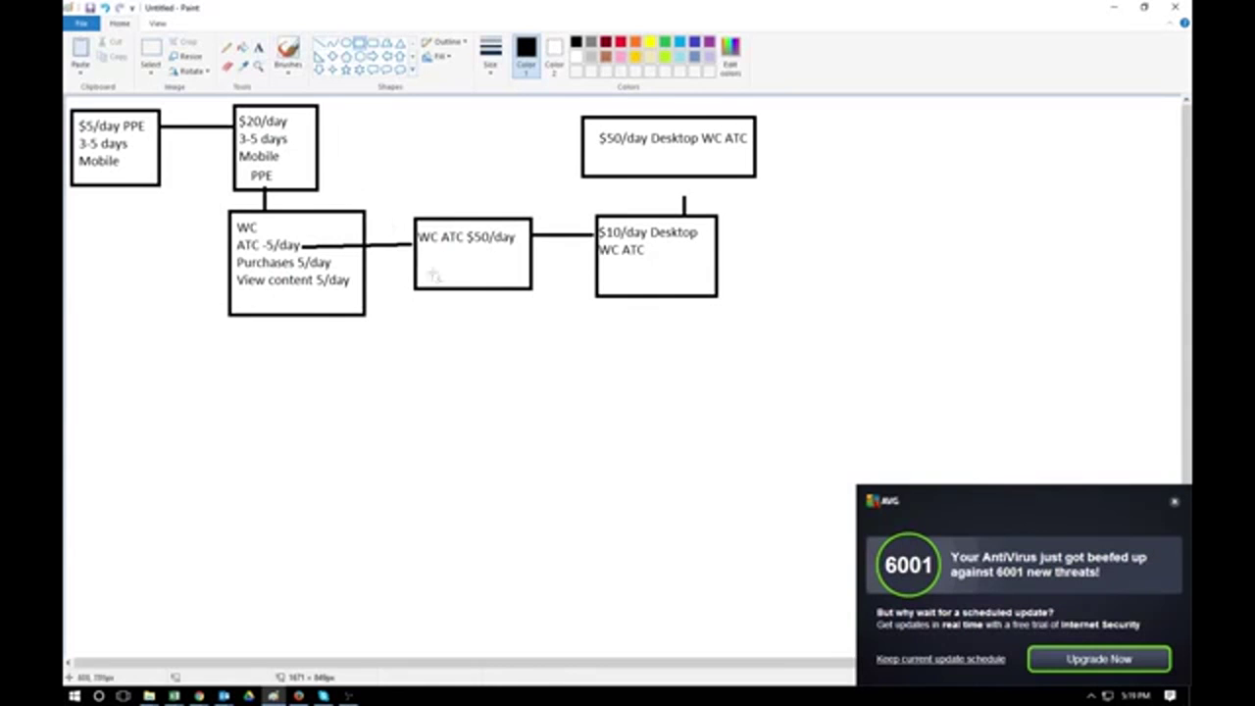
# Draw a longer vertical line down from the WC ATC $50/day box, replacing the first attempt.
pyautogui.moveTo(457, 291); pyautogui.dragTo(457, 378)
pyautogui.hotkey('ctrl', 'z')
pyautogui.moveTo(461, 291); pyautogui.dragTo(464, 414)
# Add the label 'Looka like audience 1%' centred under the new line.
pyautogui.click(258, 47)
pyautogui.moveTo(369, 428); pyautogui.dragTo(625, 477)
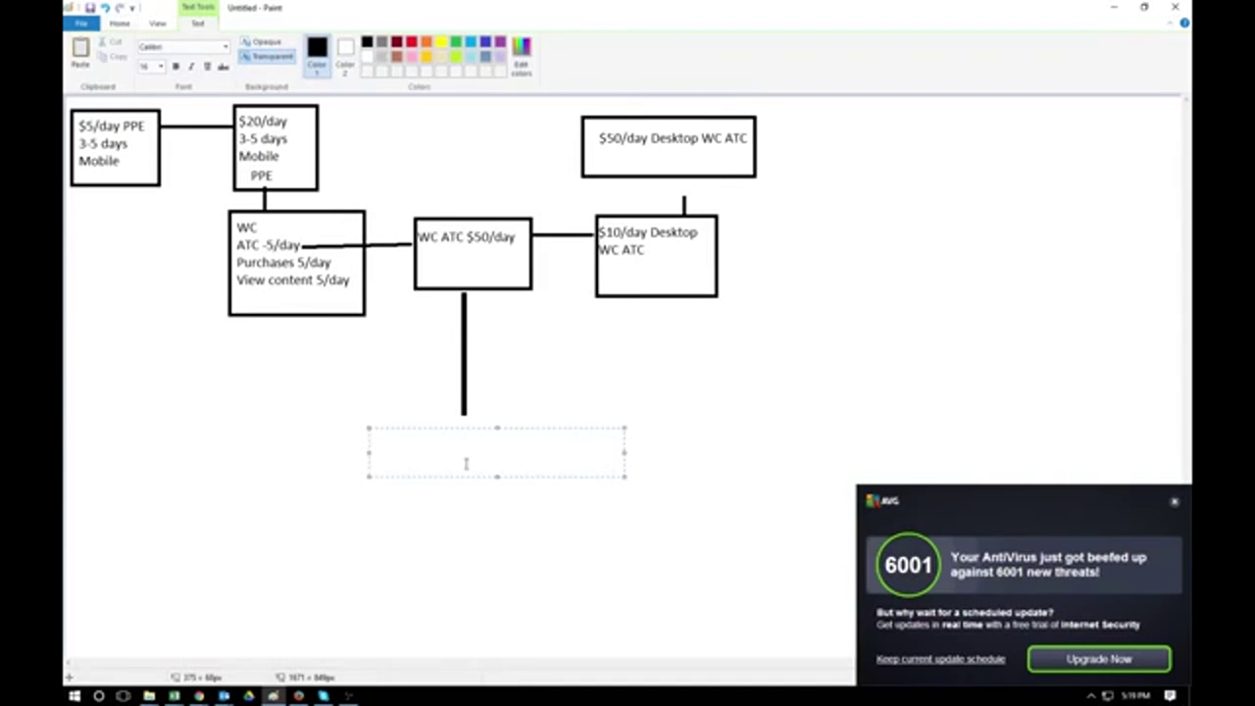
pyautogui.write('Looka like audience 1%')
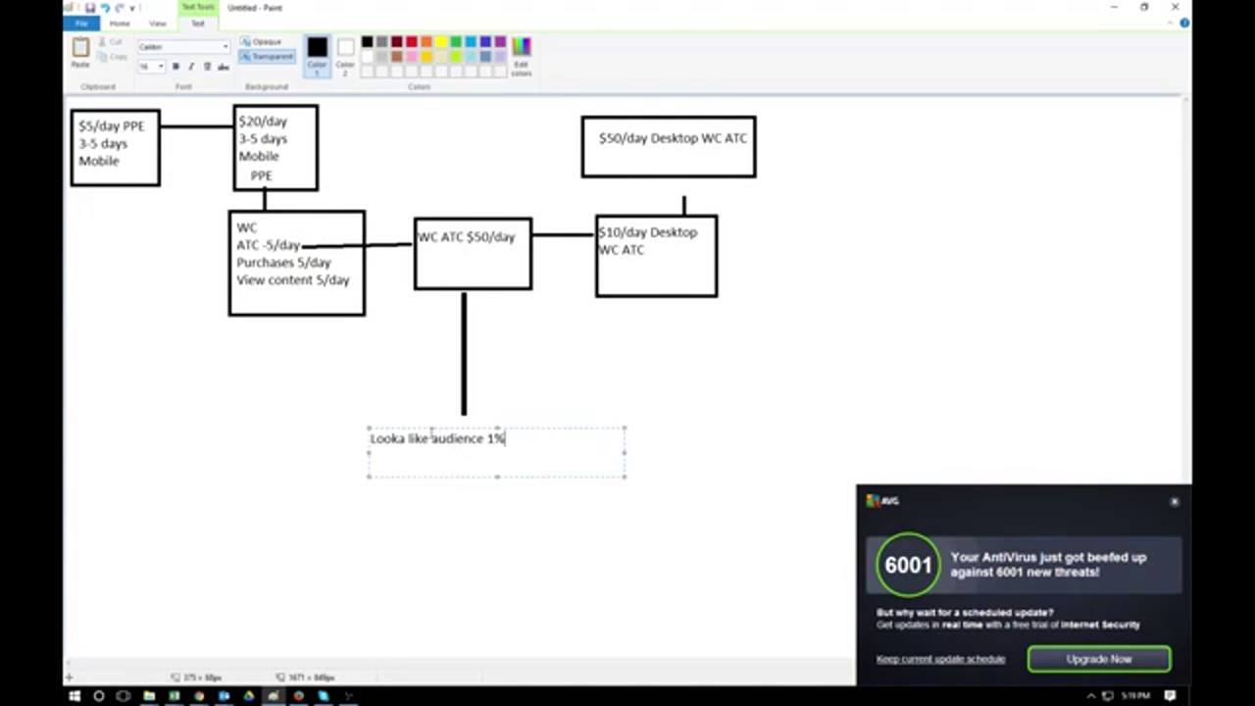
pyautogui.moveTo(428, 428); pyautogui.dragTo(449, 422)
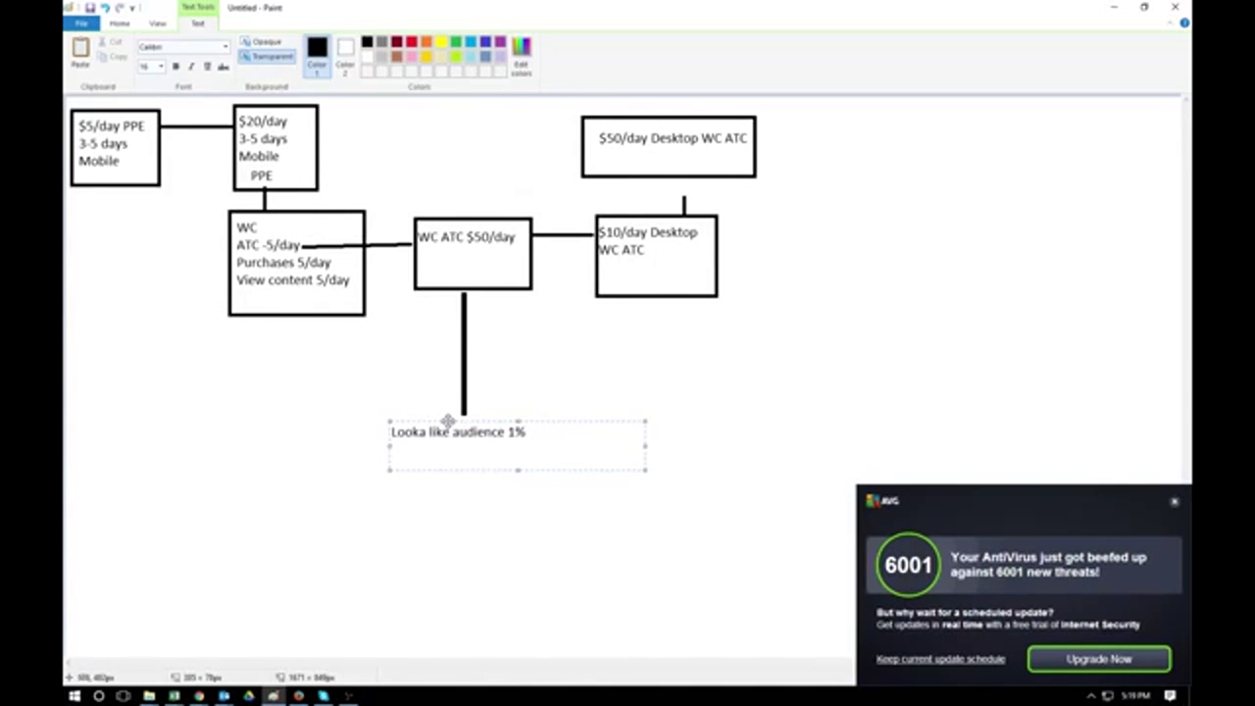
pyautogui.click(502, 385)
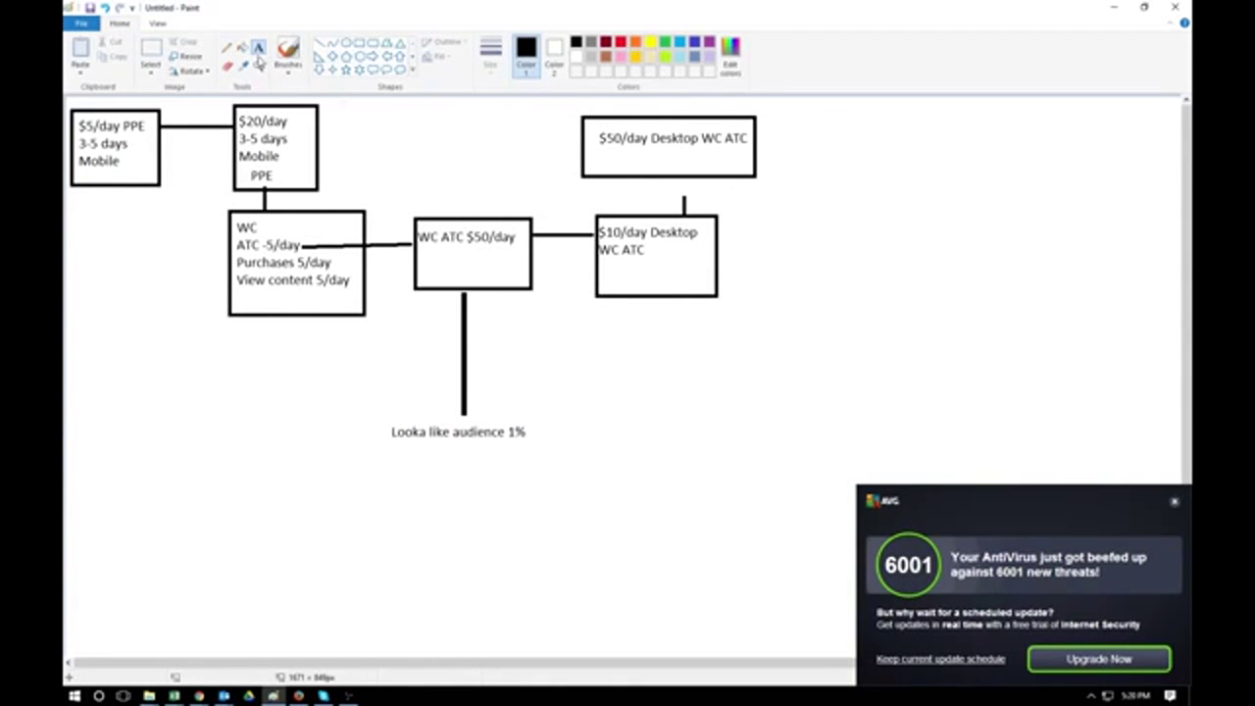
# Draw a rectangle around the audience label and dismiss the antivirus notification.
pyautogui.click(359, 43)
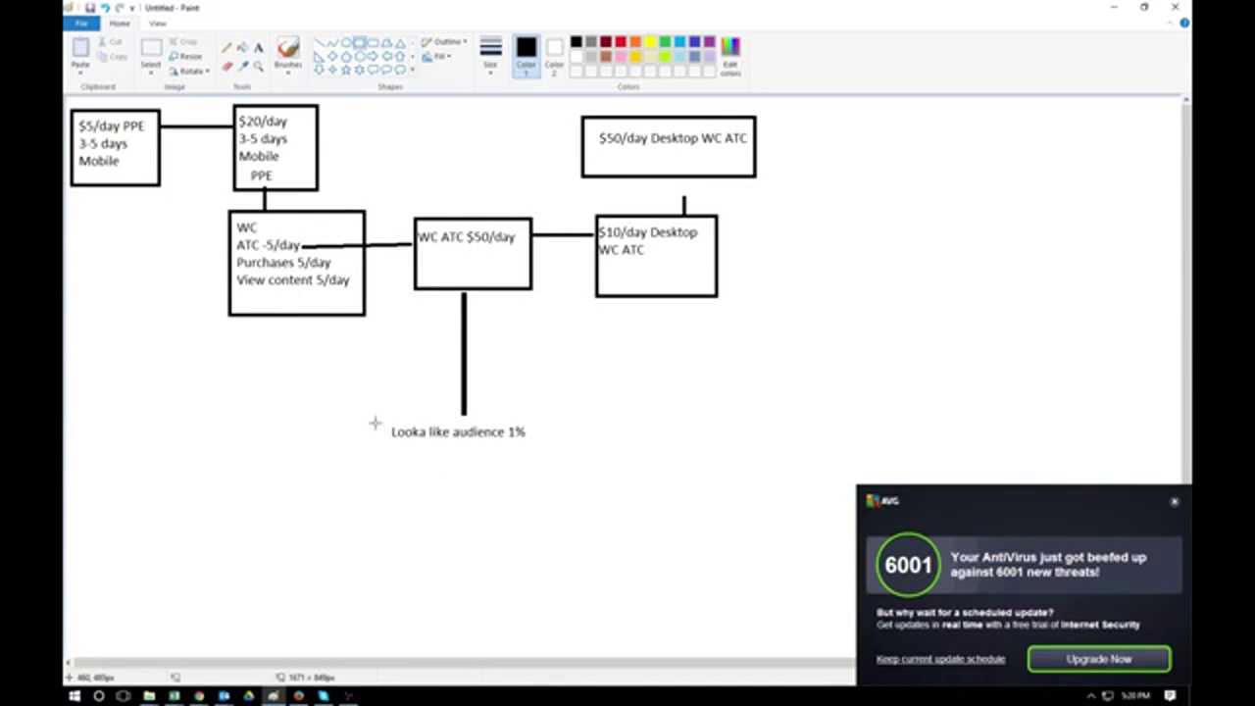
pyautogui.moveTo(375, 423); pyautogui.dragTo(560, 478)
pyautogui.click(669, 475)
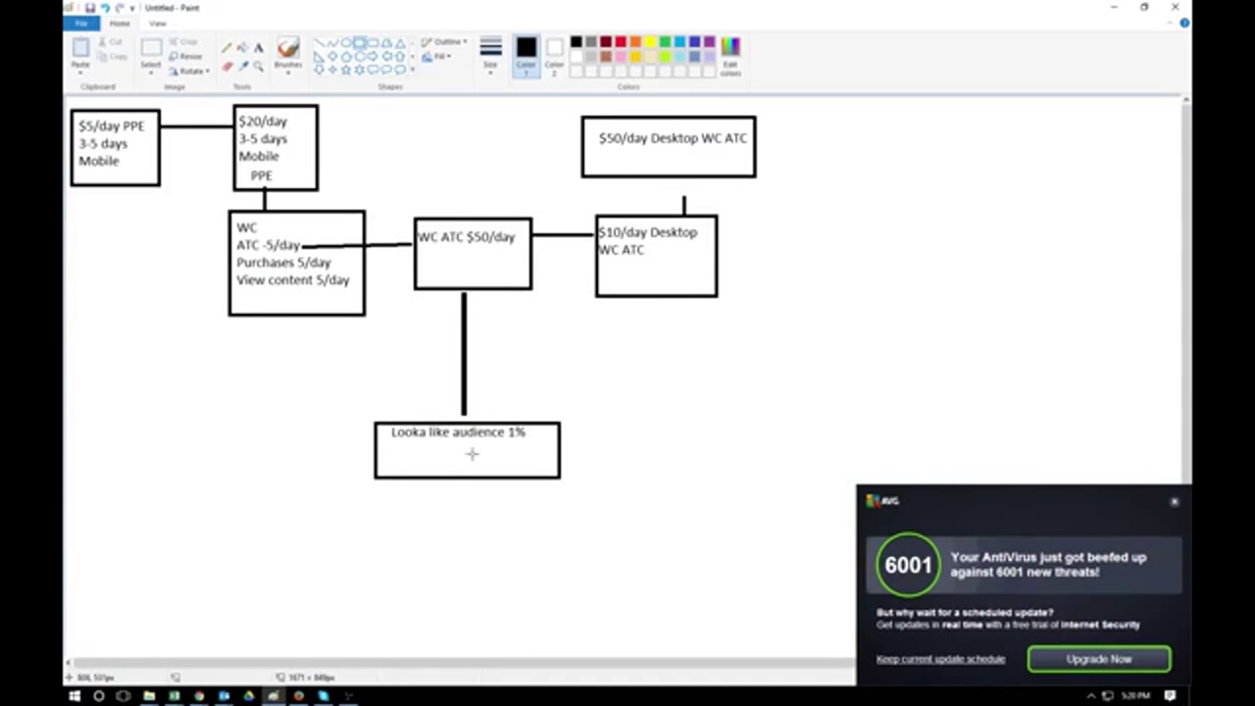
pyautogui.click(1174, 502)
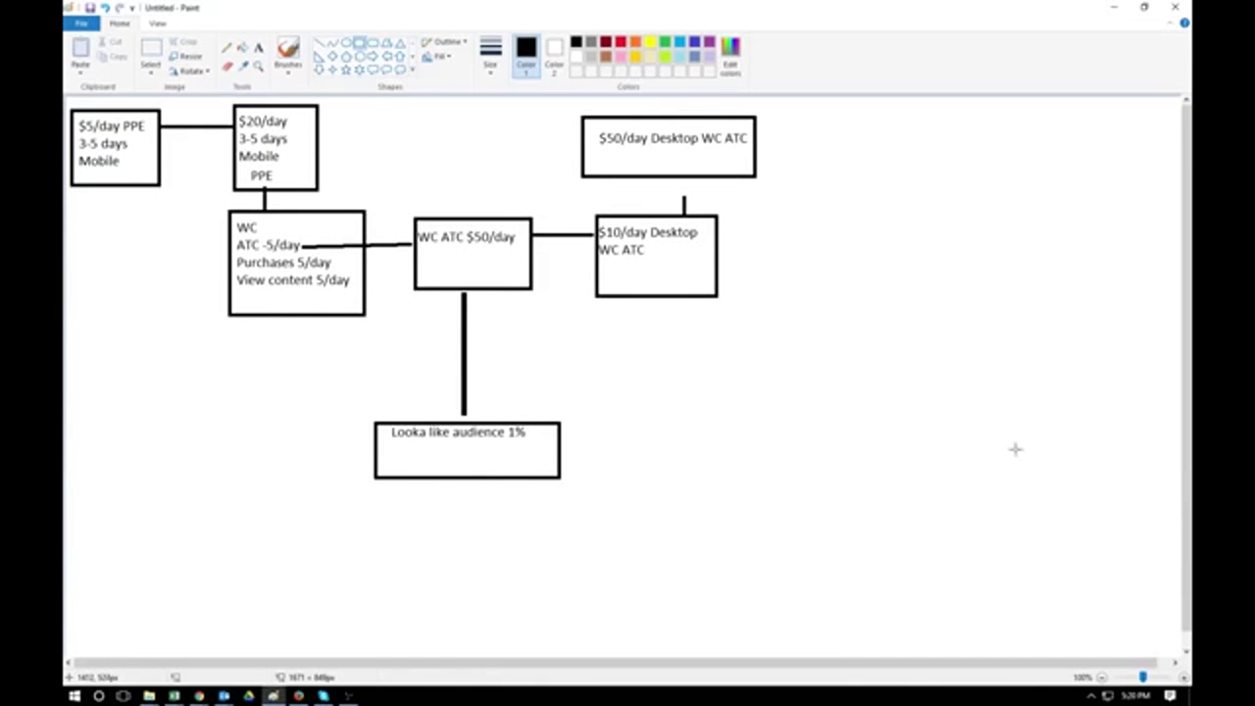